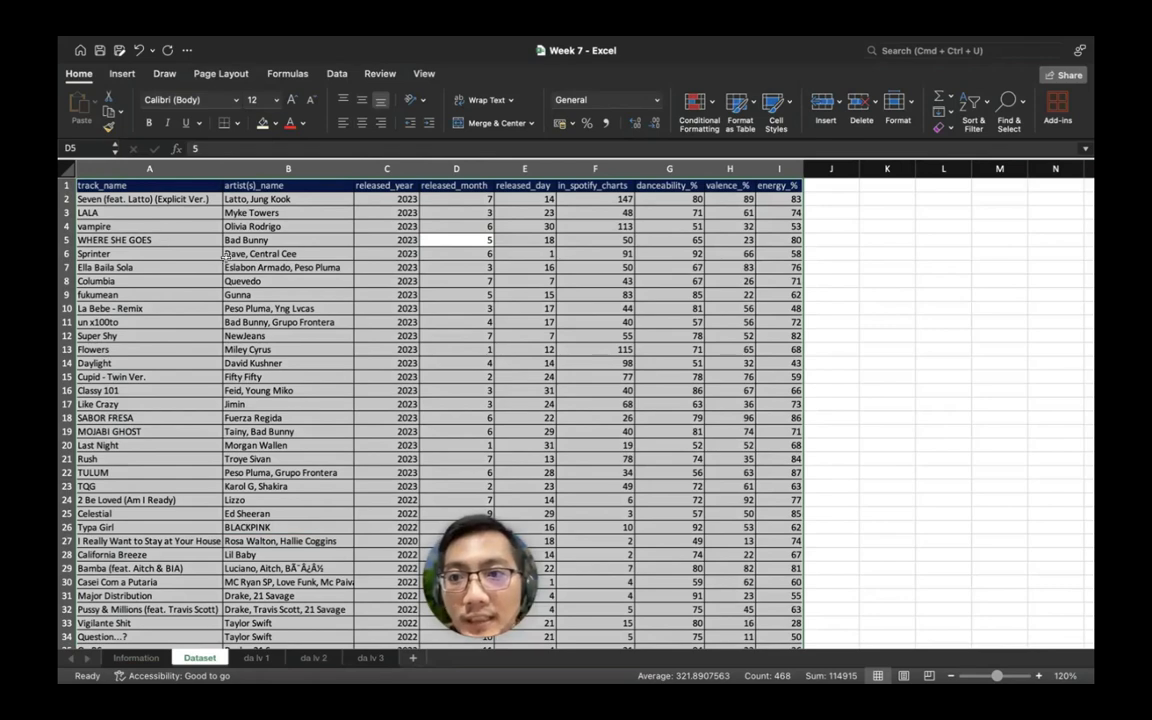
- Create a PivotTable on a new worksheet from the whole song data range A1:I52 of the Dataset sheet
left_click(217, 255)
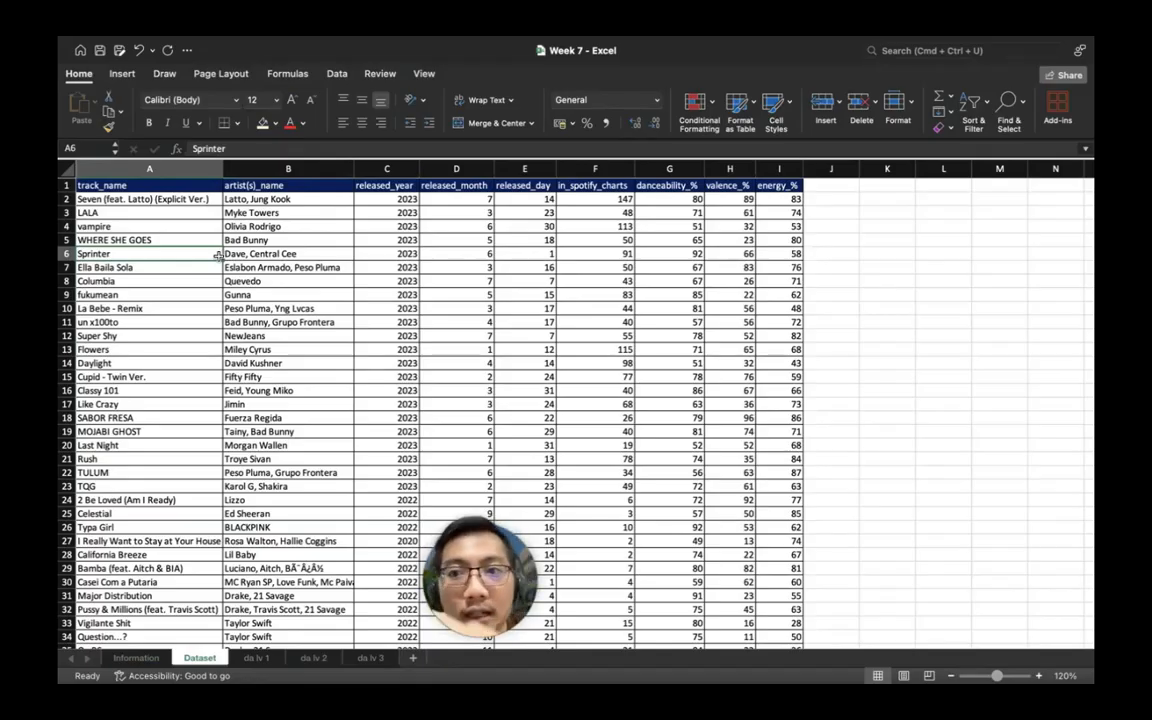
key("super+a")
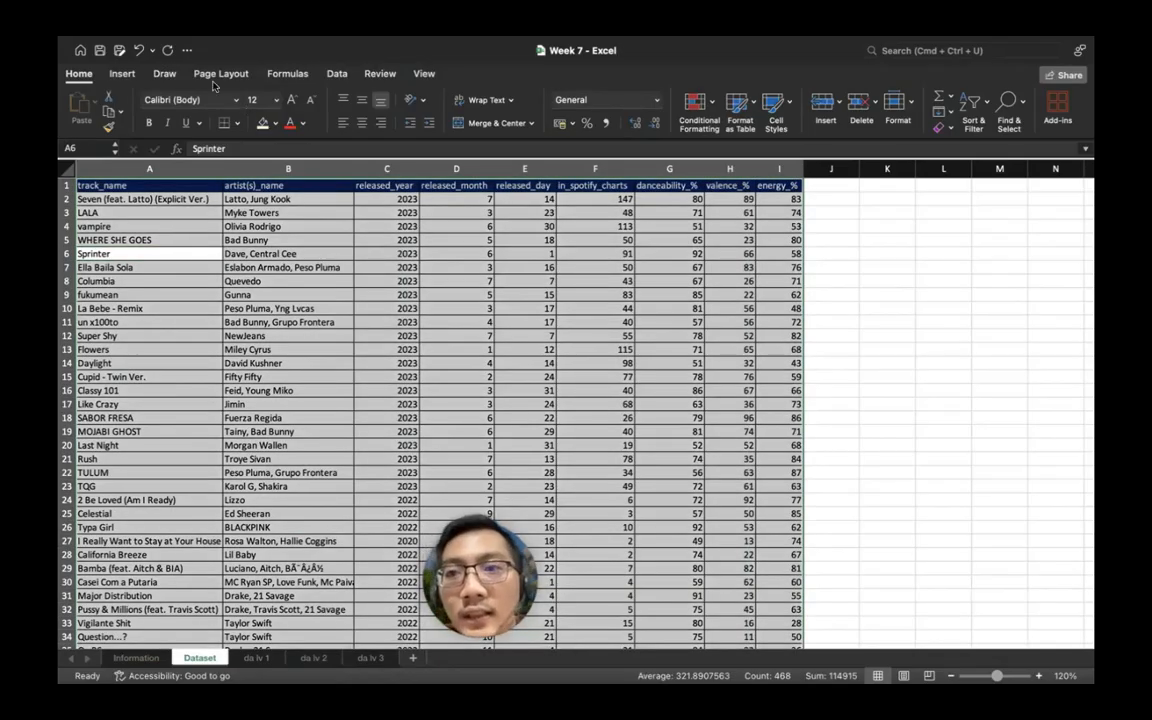
left_click(122, 74)
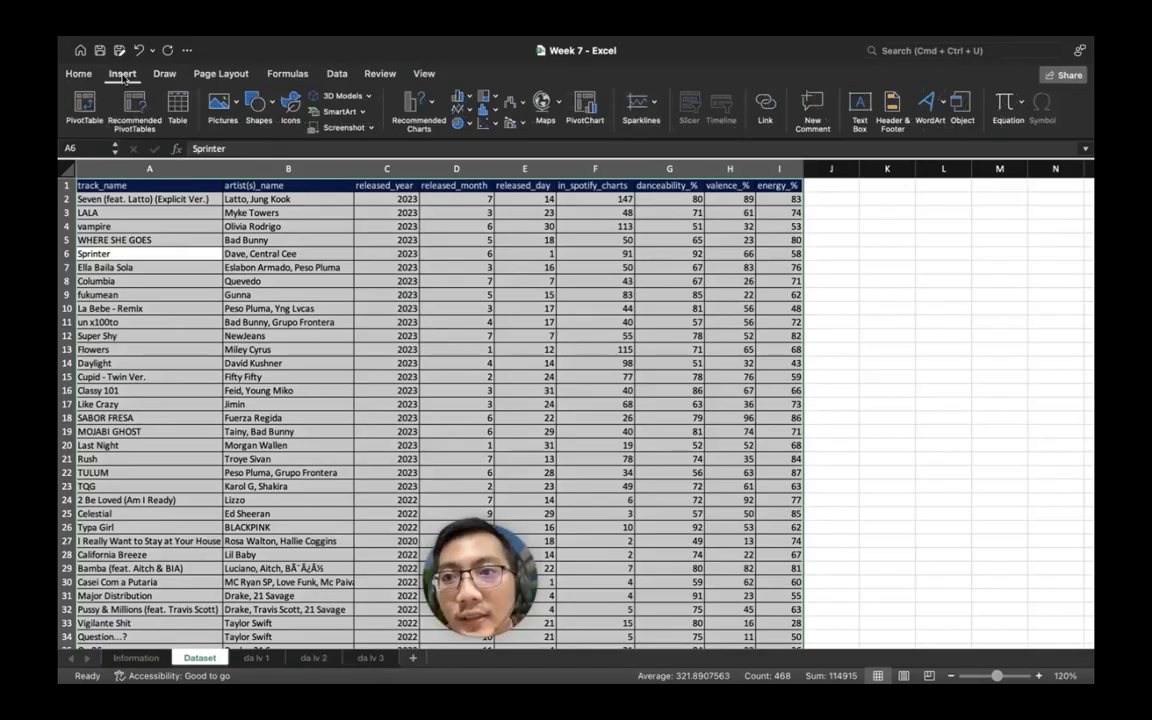
left_click(85, 110)
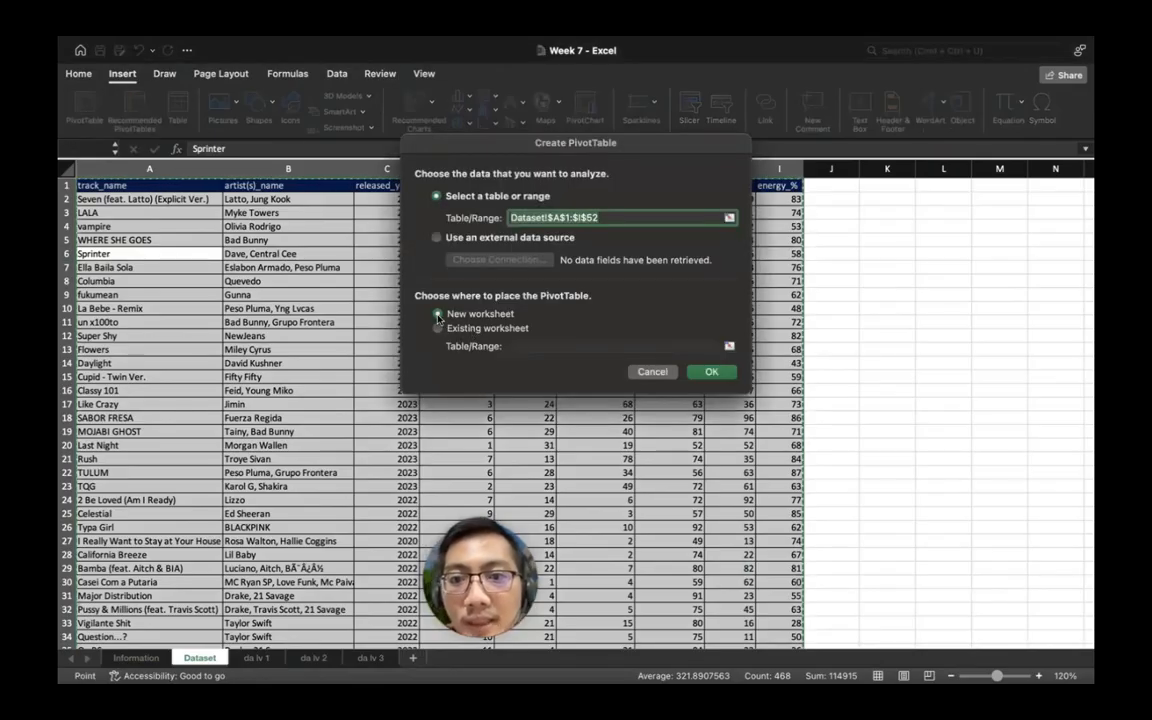
left_click(511, 329)
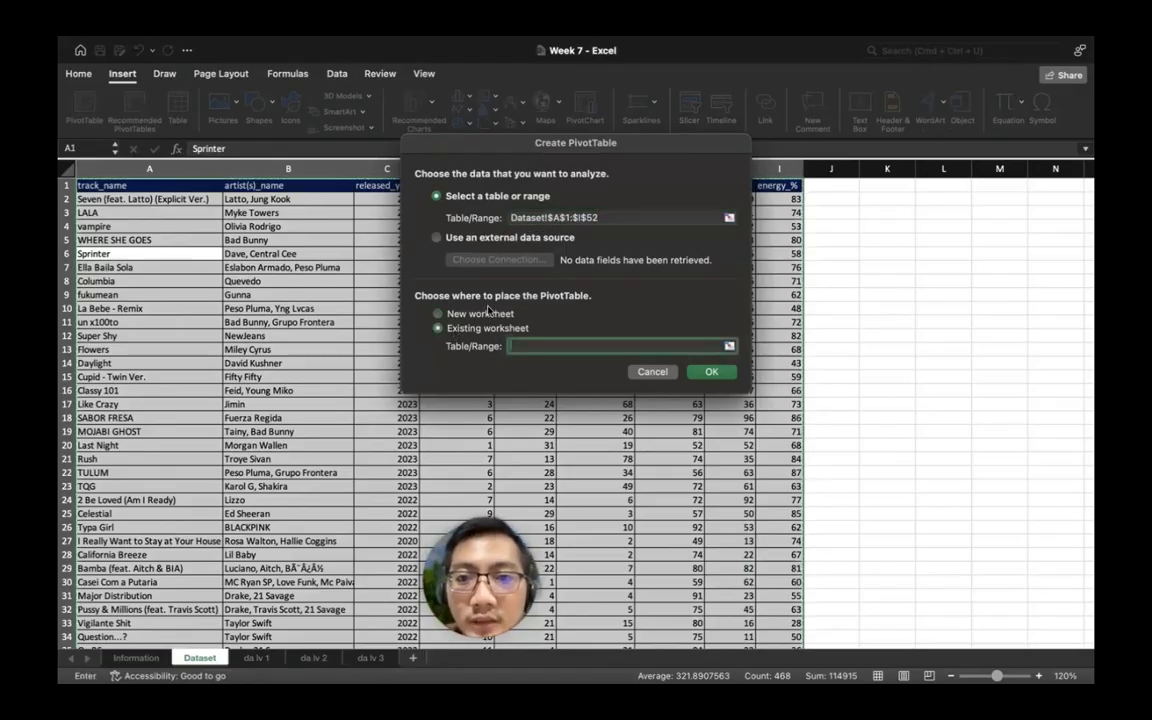
left_click(484, 316)
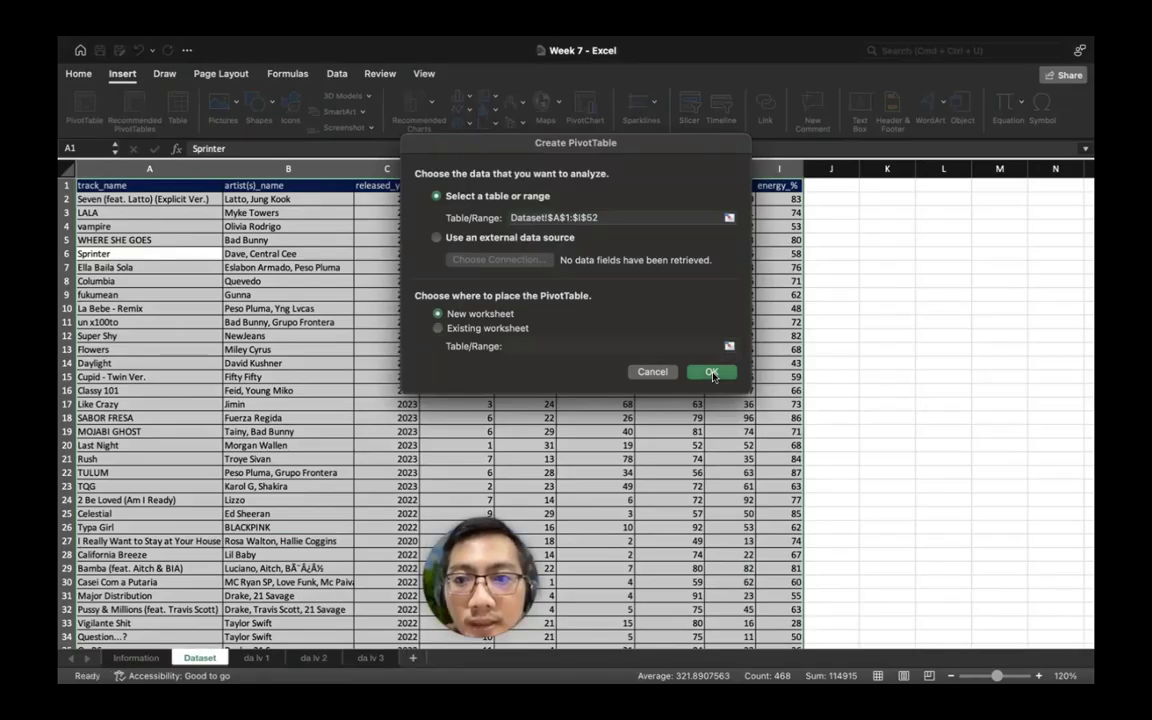
key("Return")
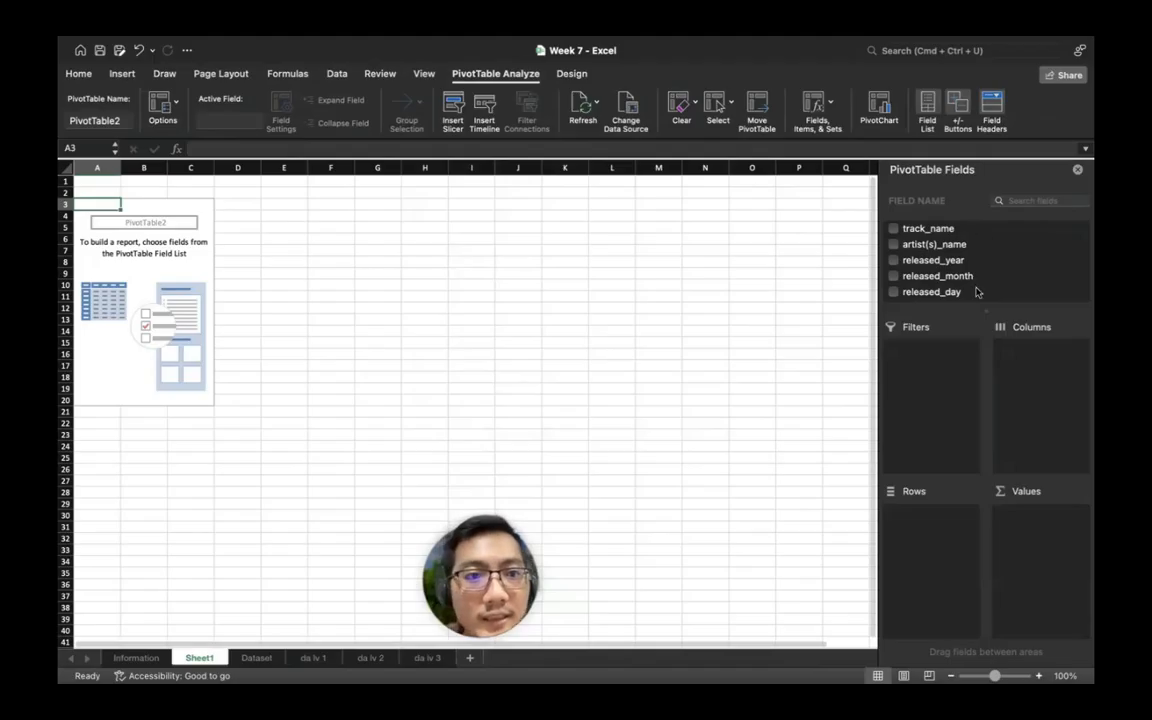
- Lay out the PivotTable with released_month as rows and the count of track_name as values
scroll(969, 284, "down", 3)
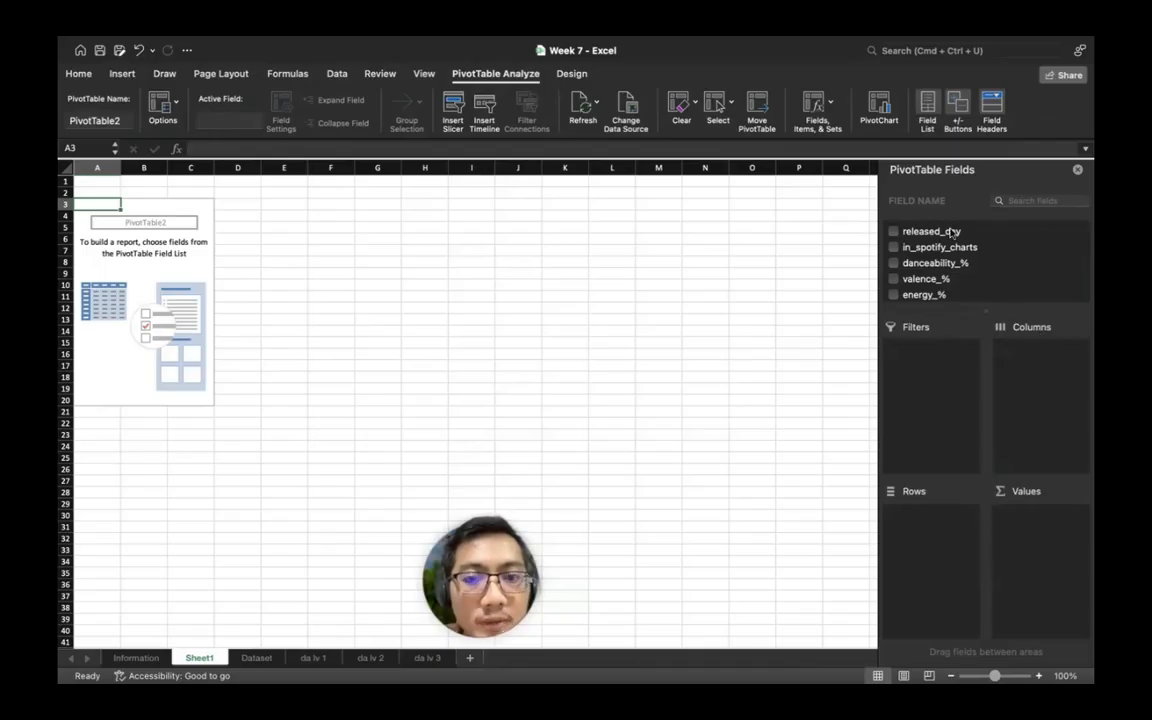
scroll(953, 232, "up", 3)
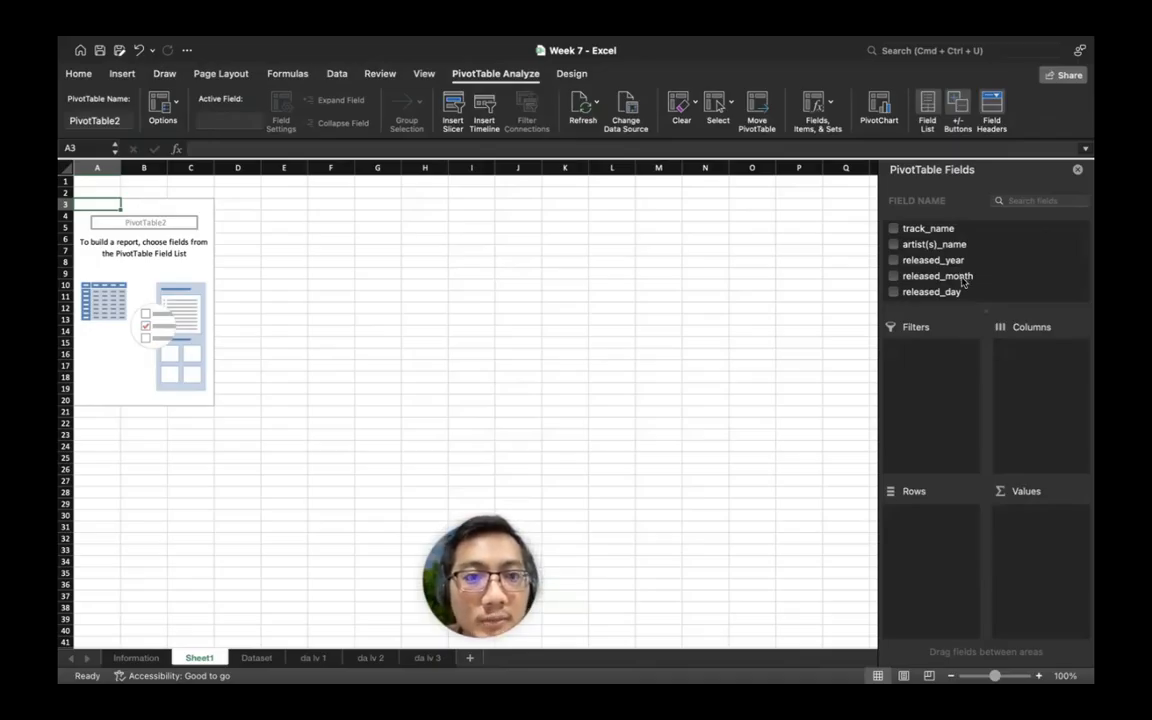
left_click_drag(962, 283, 949, 539)
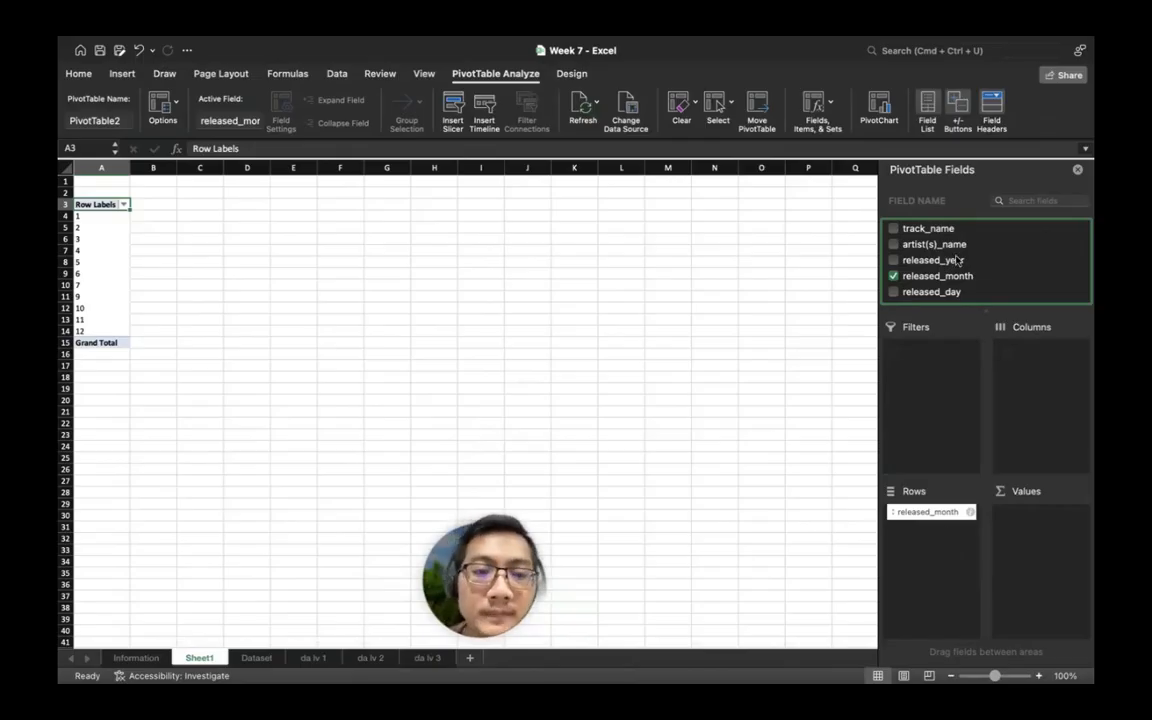
scroll(949, 282, "down", 3)
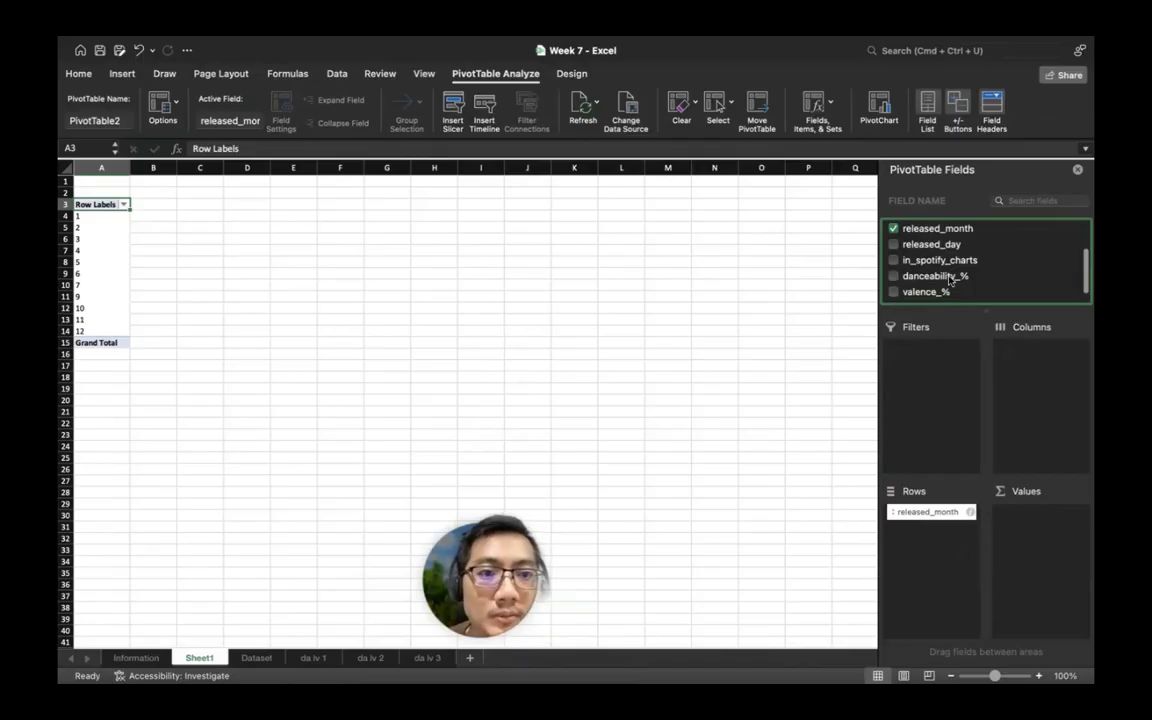
scroll(949, 282, "up", 3)
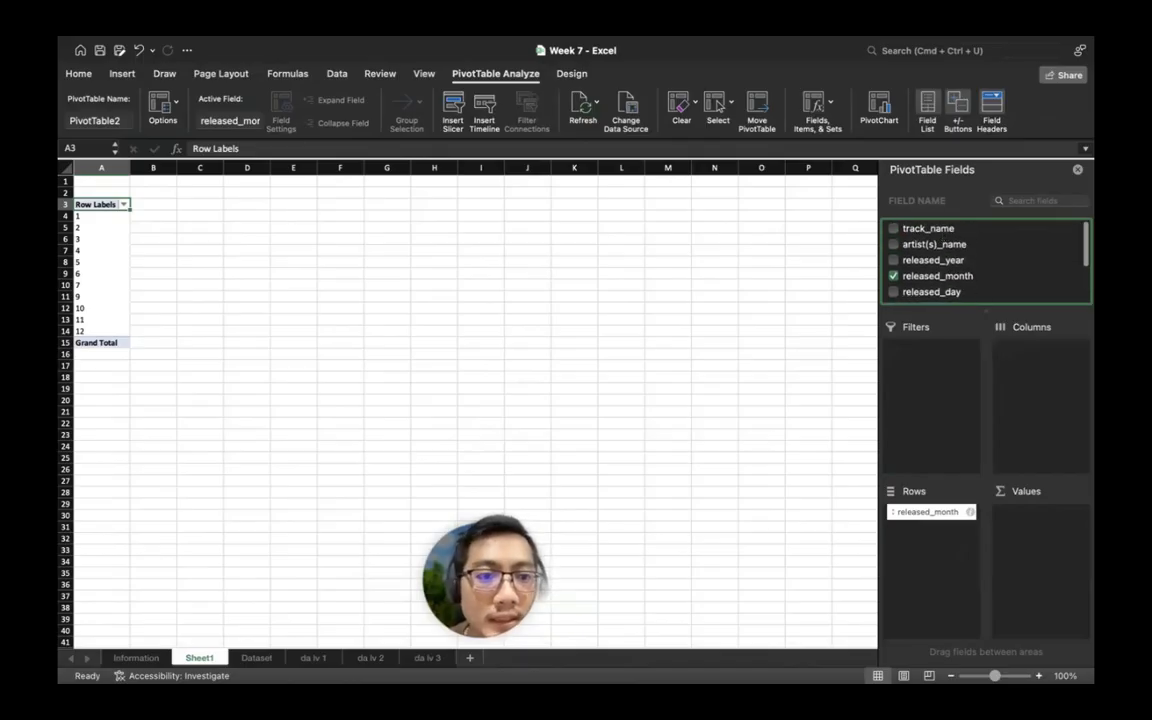
left_click_drag(928, 228, 1075, 530)
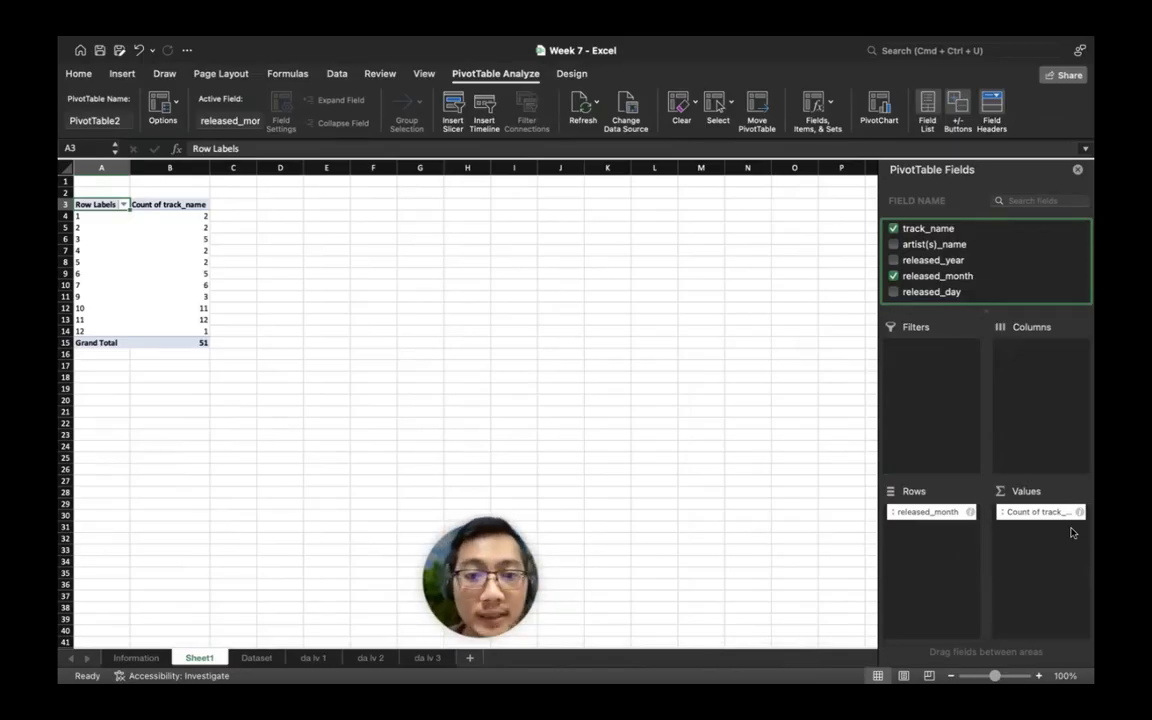
- Move released_month from rows to columns and add released_year as the row field
left_click_drag(922, 516, 1017, 386)
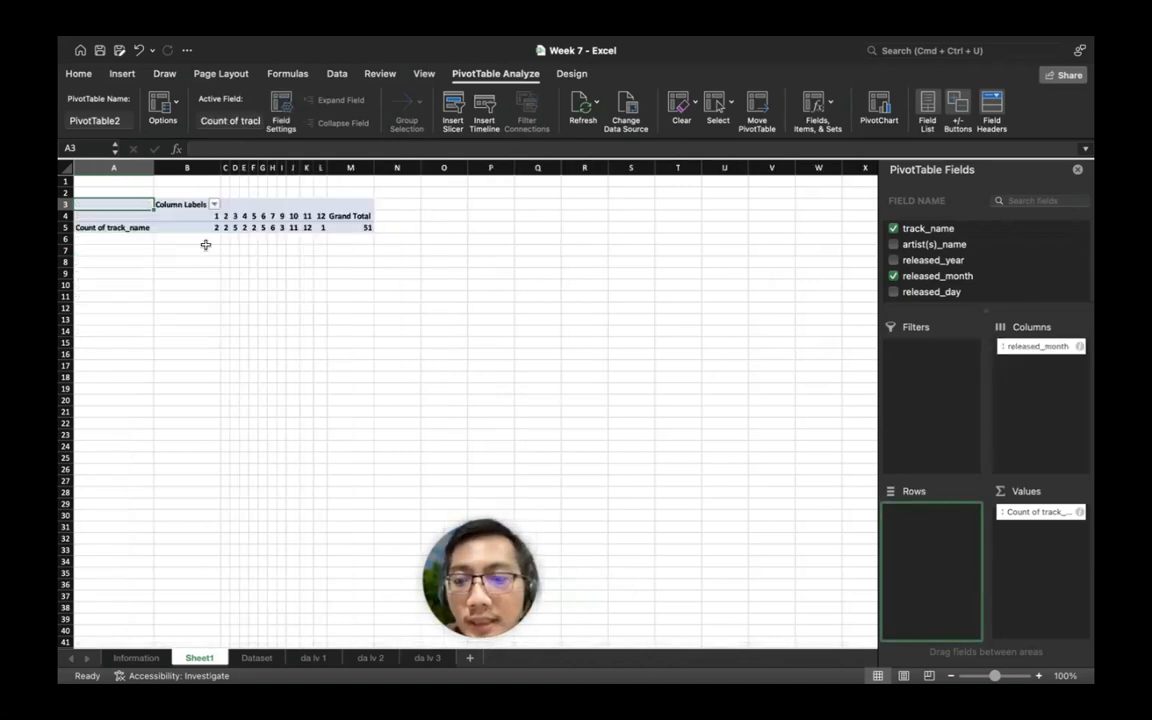
left_click_drag(193, 228, 318, 227)
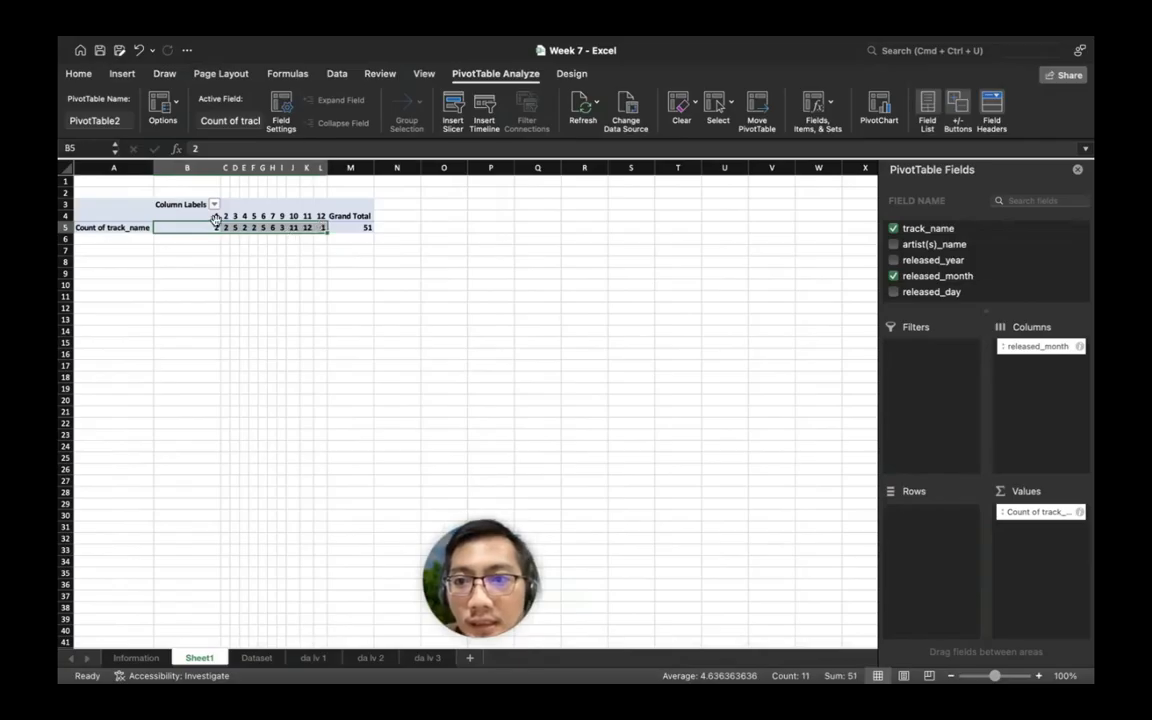
left_click_drag(200, 215, 320, 215)
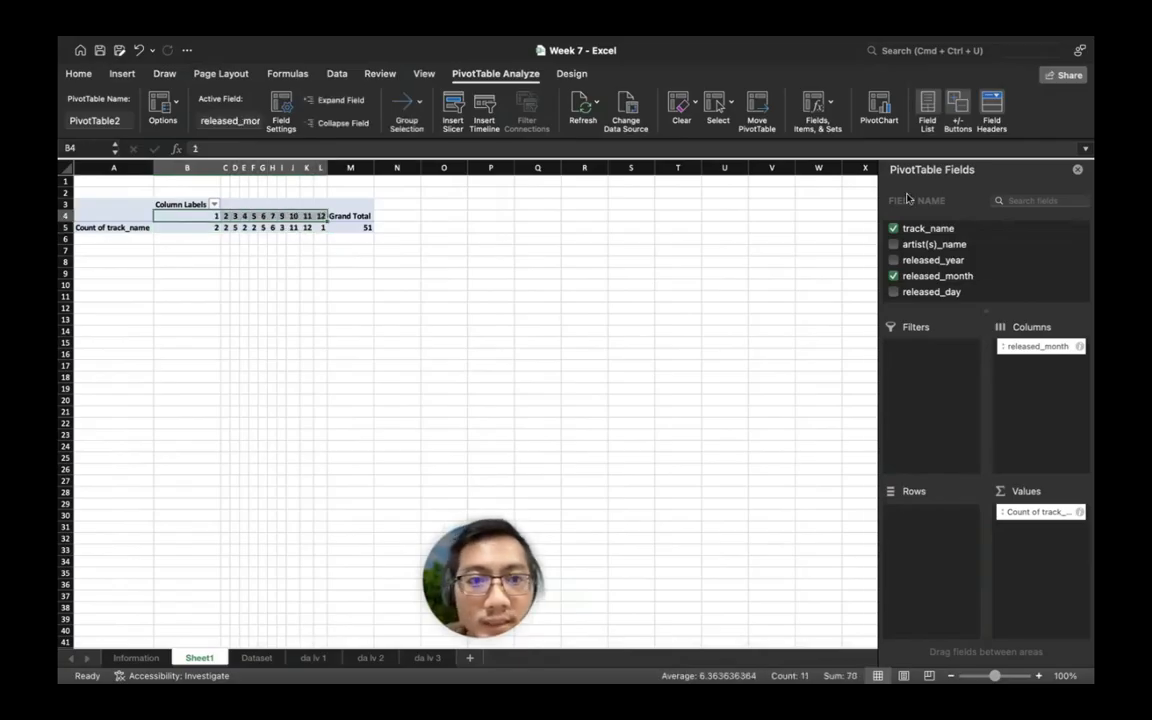
left_click_drag(946, 260, 933, 515)
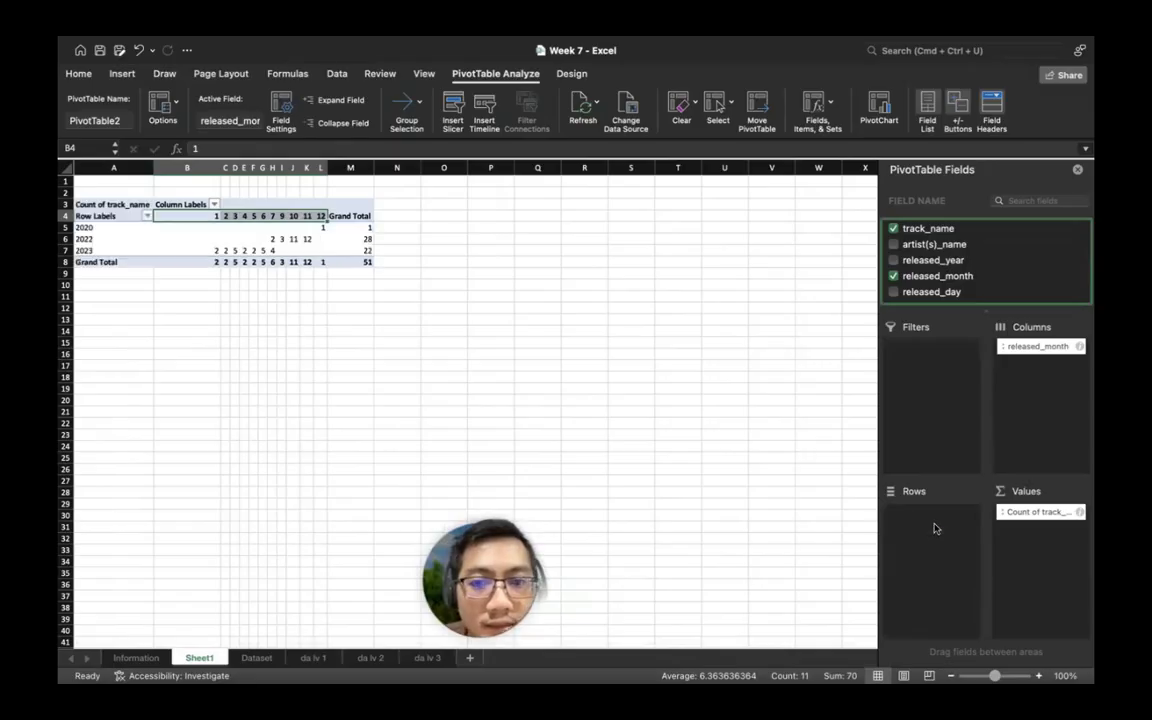
- Examine the track counts by release year and month, including the row and column grand totals
left_click(201, 306)
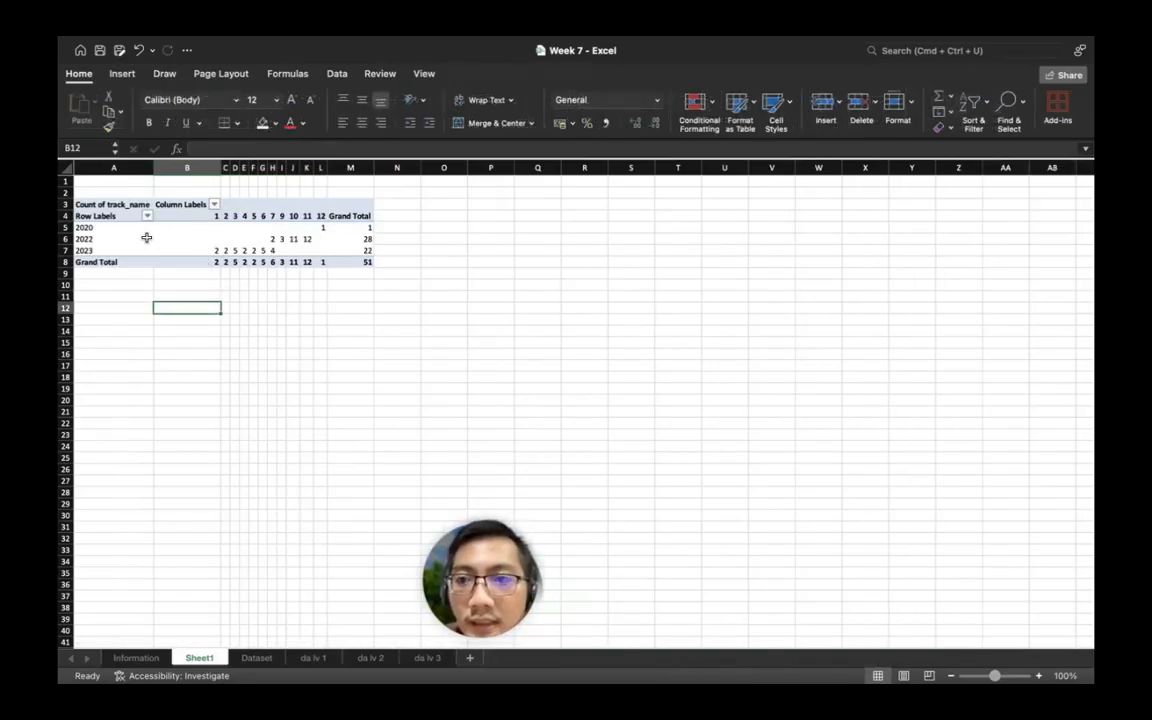
left_click(170, 238)
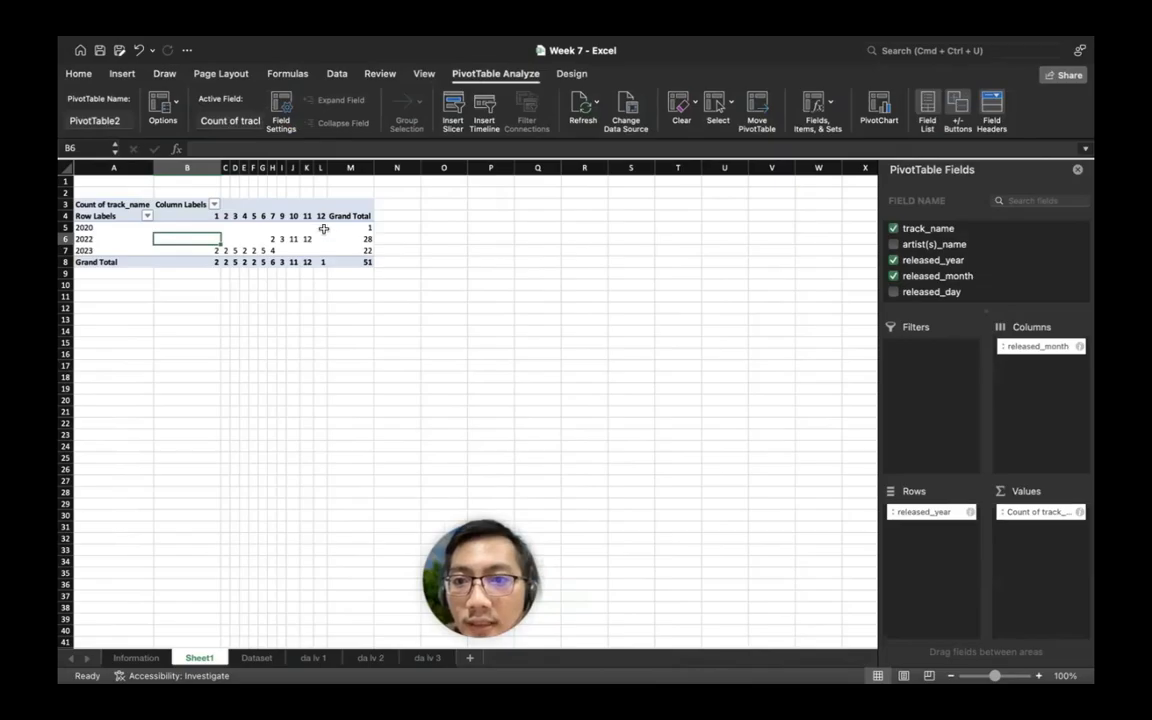
left_click(322, 228)
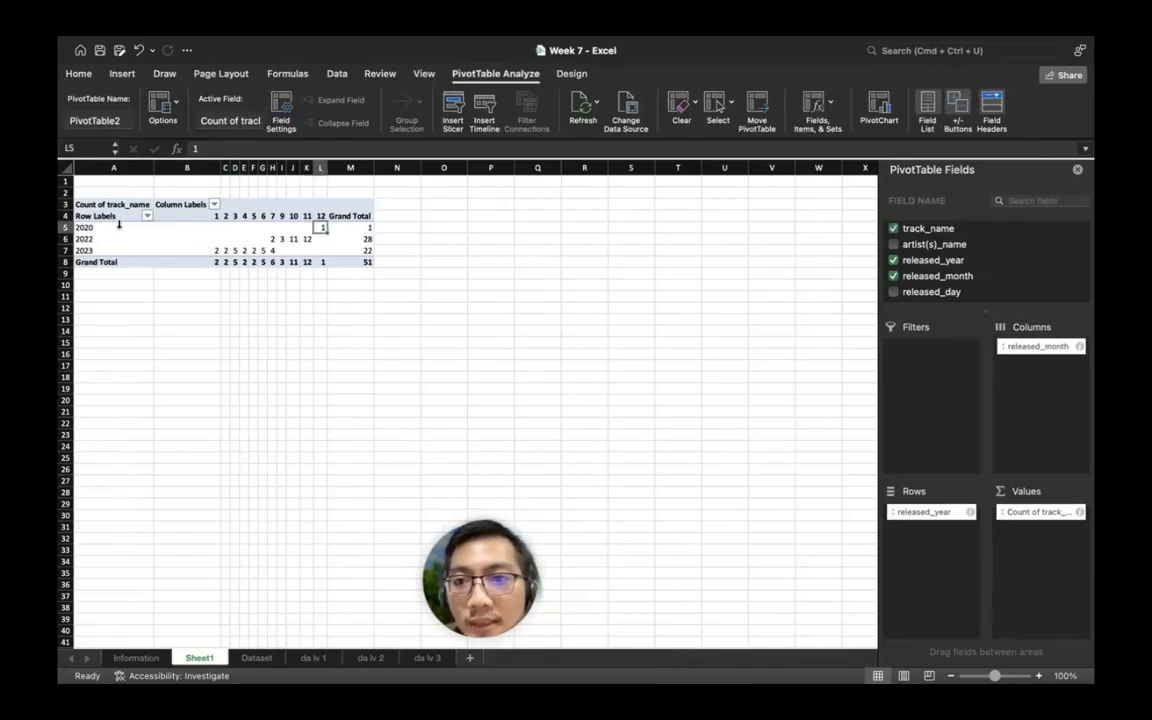
left_click_drag(108, 239, 171, 232)
left_click(170, 237)
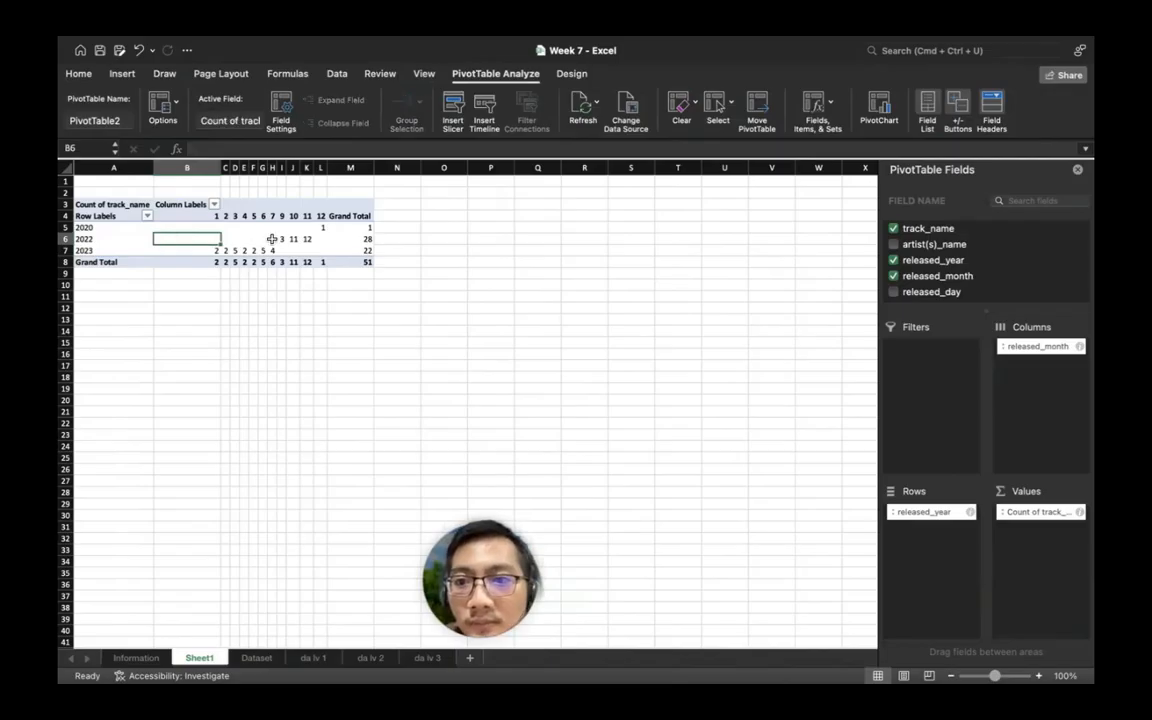
left_click_drag(270, 238, 305, 238)
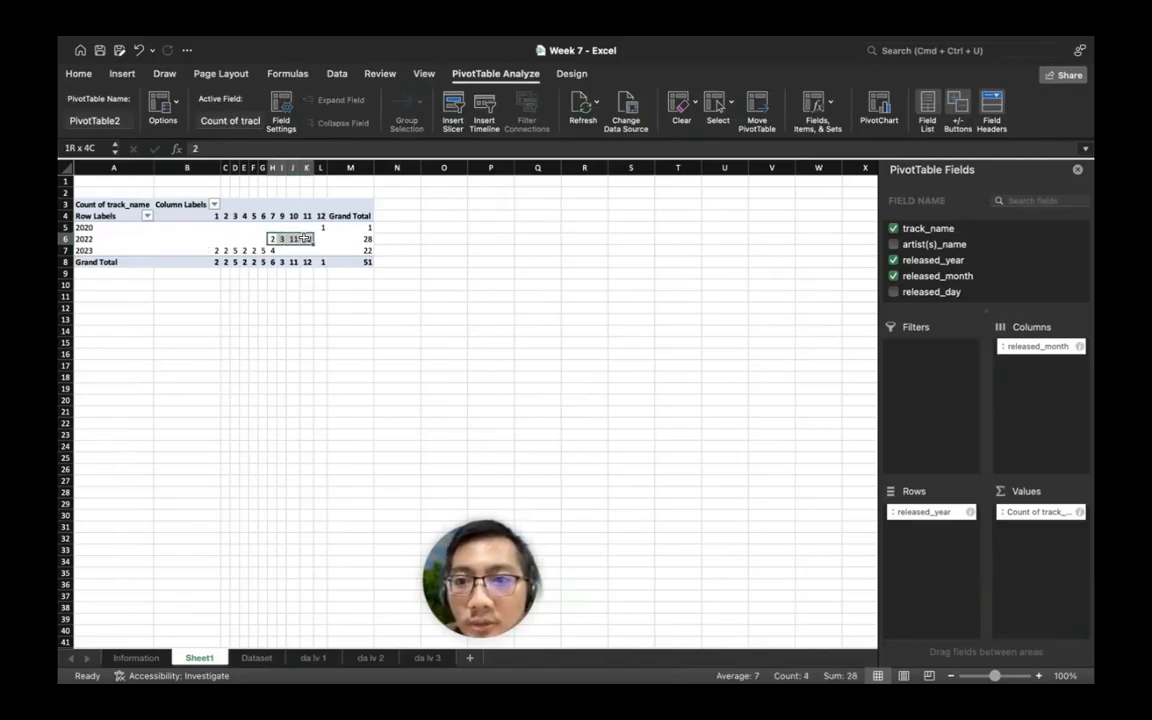
left_click(165, 249)
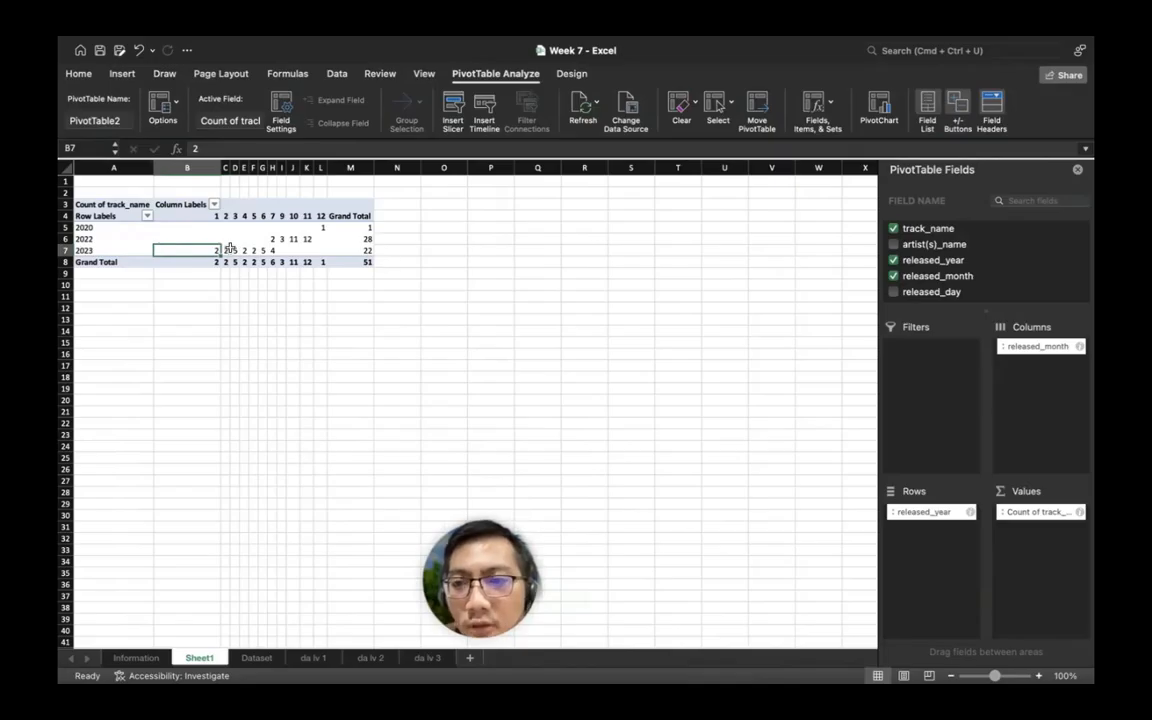
left_click_drag(212, 250, 274, 250)
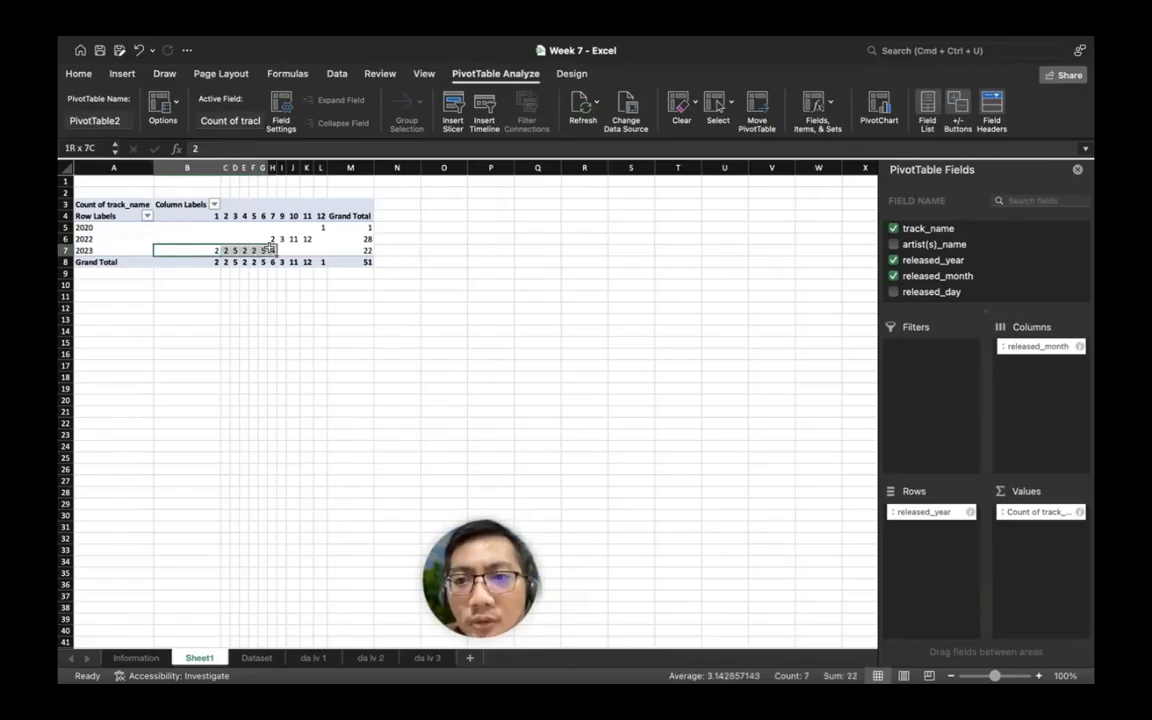
left_click_drag(357, 230, 362, 250)
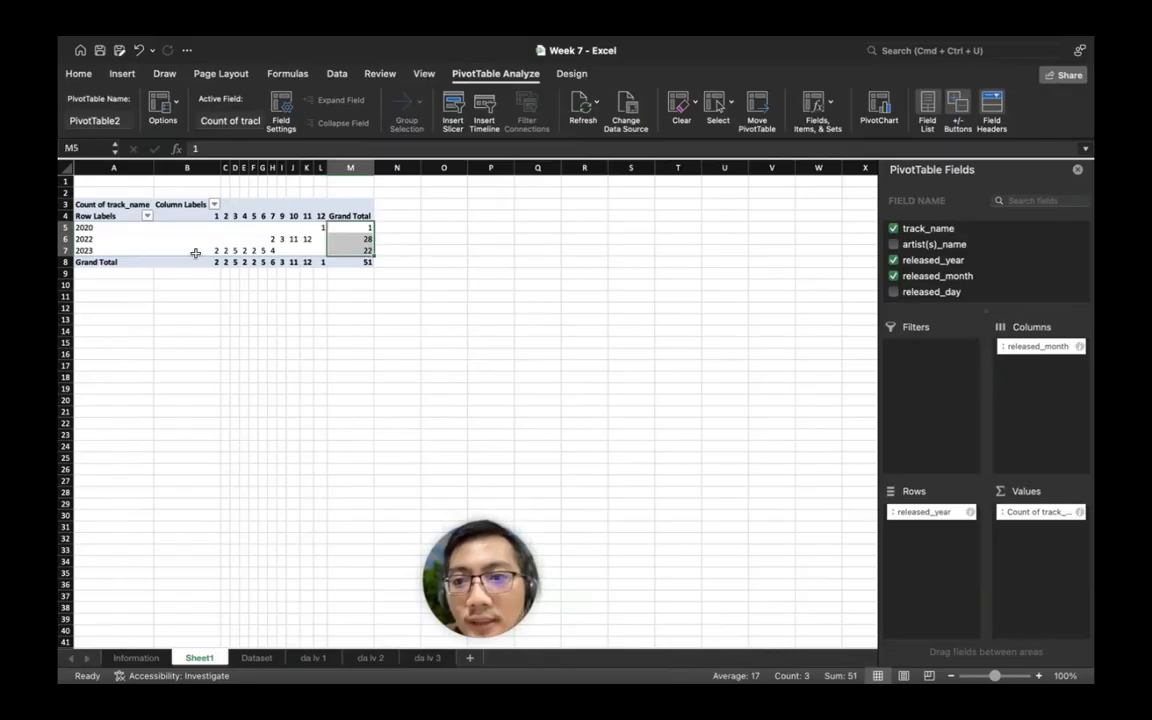
left_click_drag(199, 261, 322, 261)
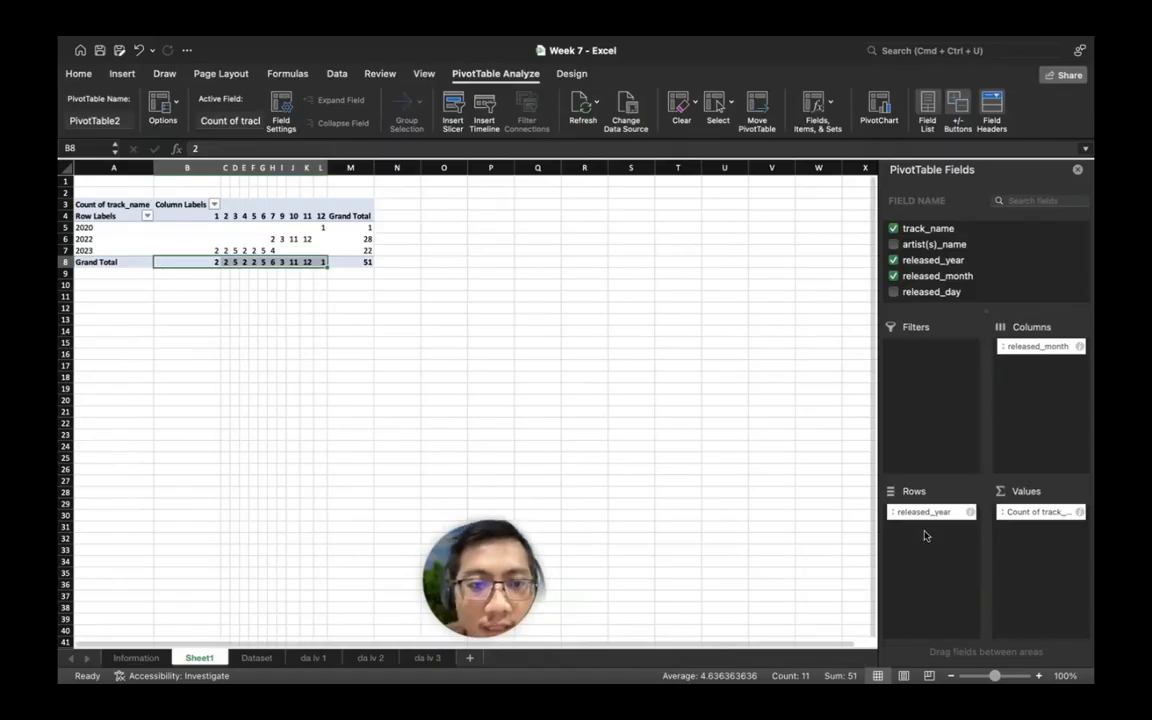
- Replace the track_name count in the PivotTable values with the sum of danceability_%
scroll(964, 252, "down", 3)
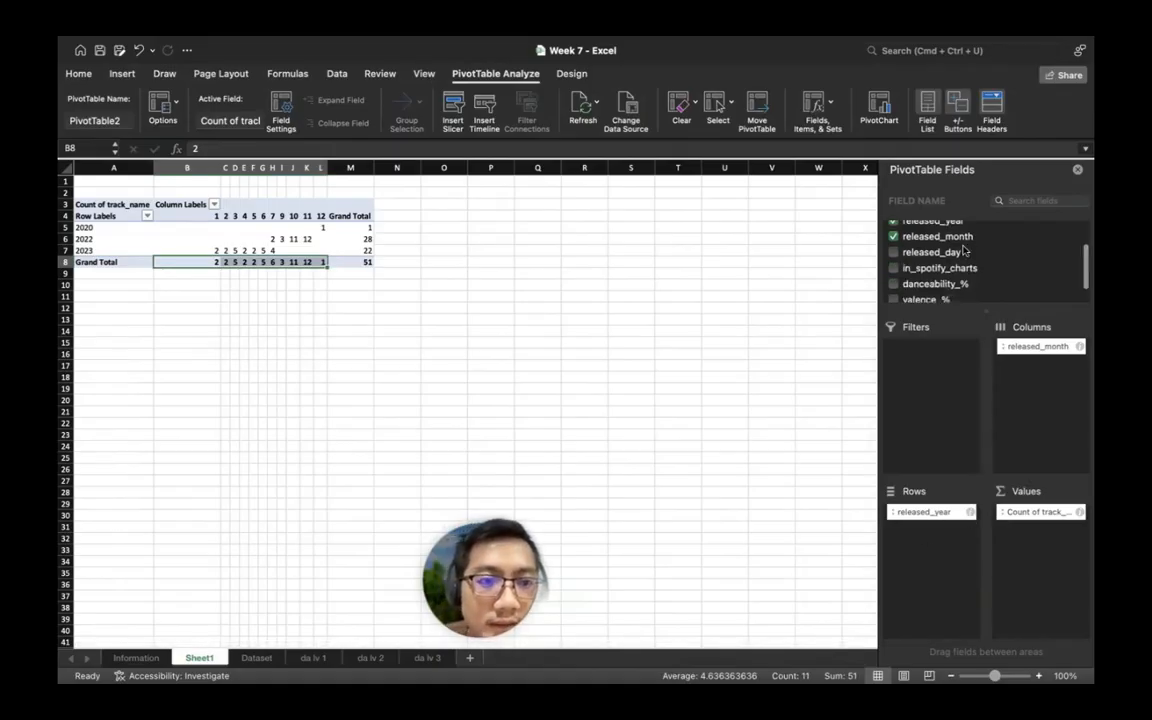
scroll(964, 252, "up", 3)
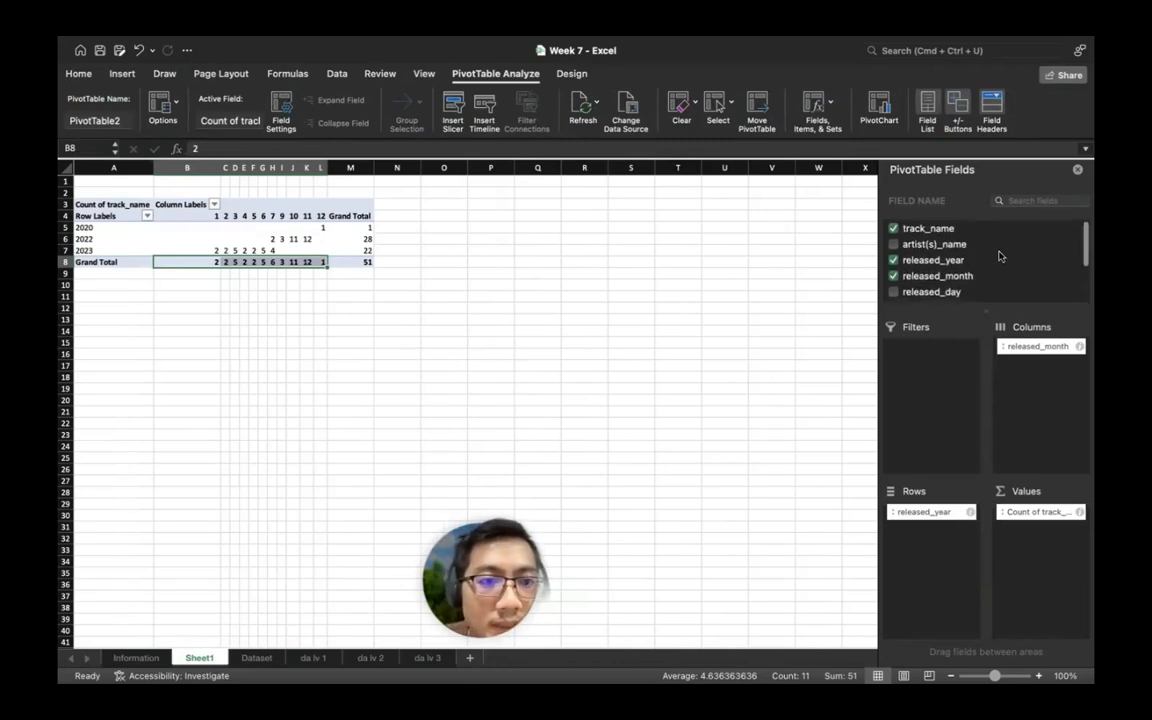
left_click_drag(1028, 516, 819, 430)
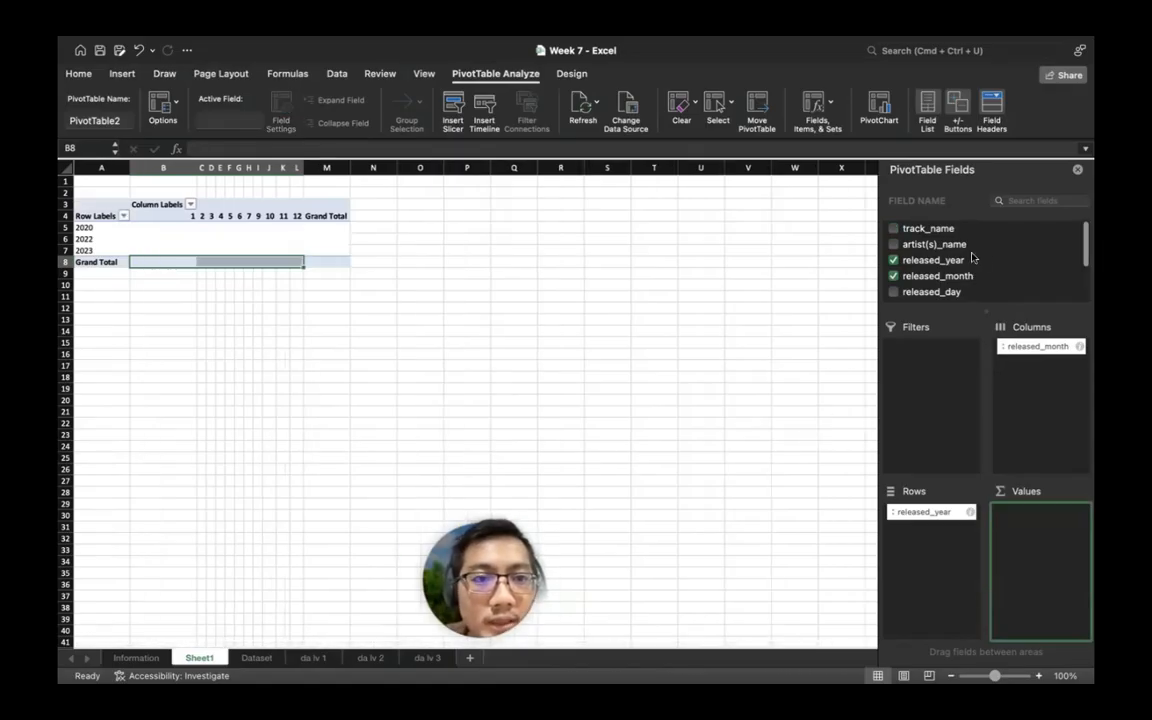
scroll(930, 262, "down", 3)
left_click_drag(918, 265, 1036, 514)
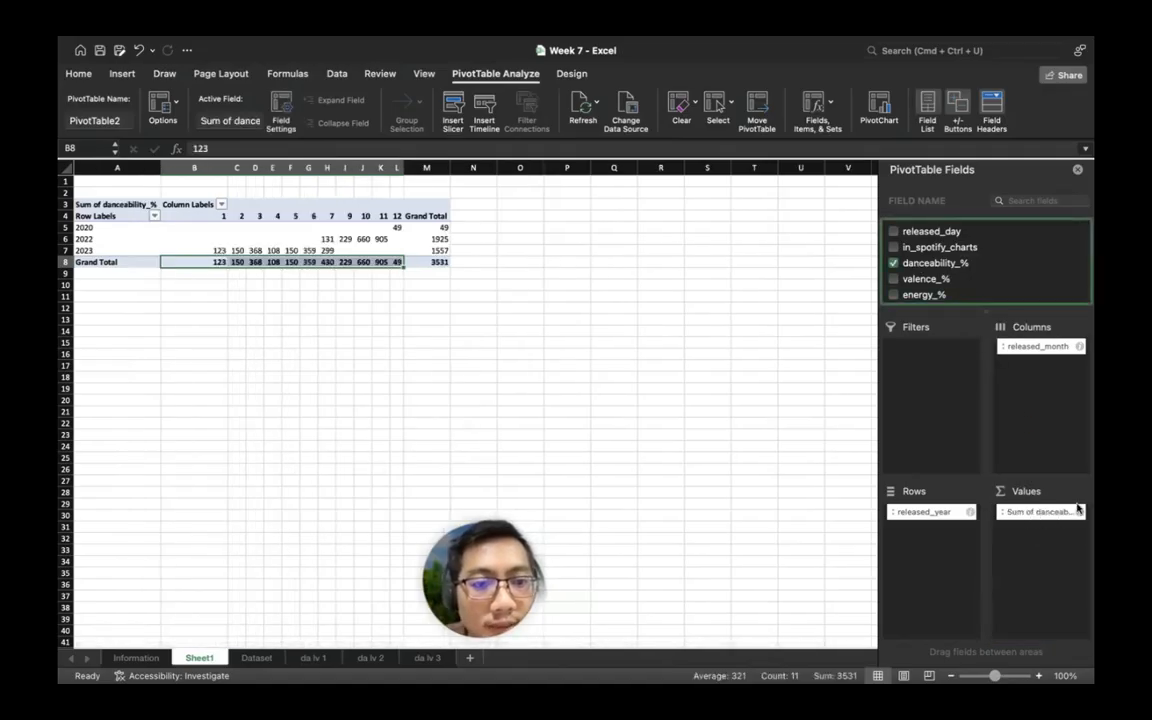
- Change the summary function of the danceability_% value field from Sum to Average
left_click(1080, 514)
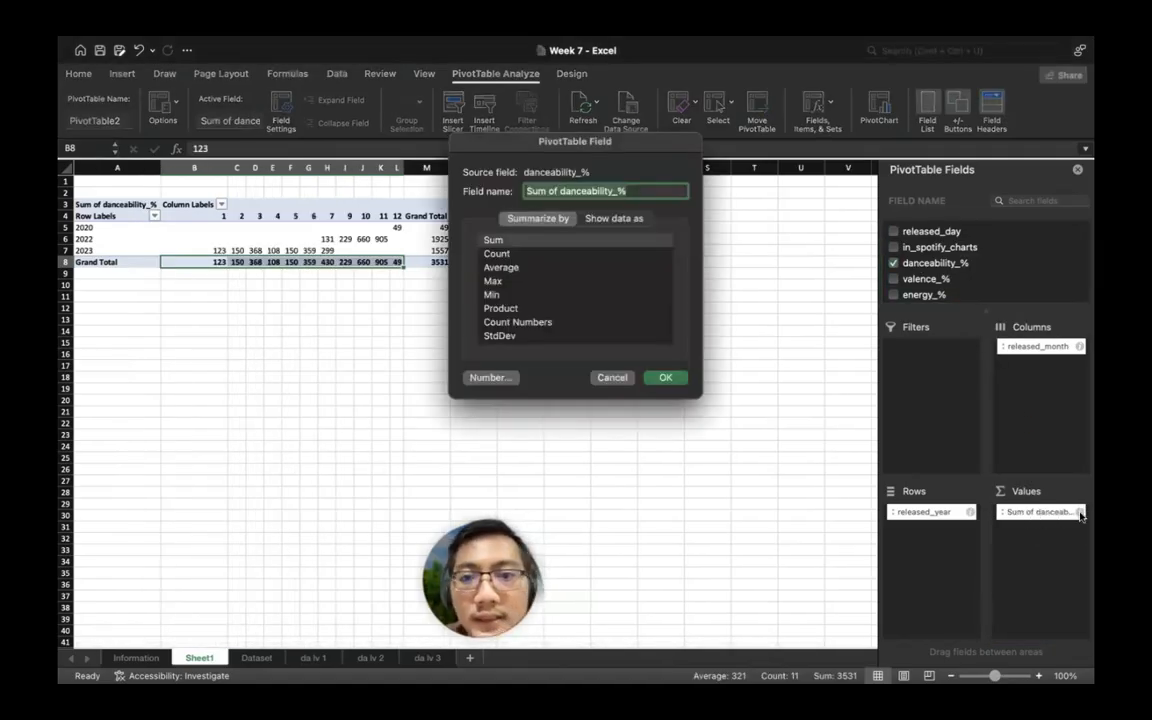
left_click(505, 268)
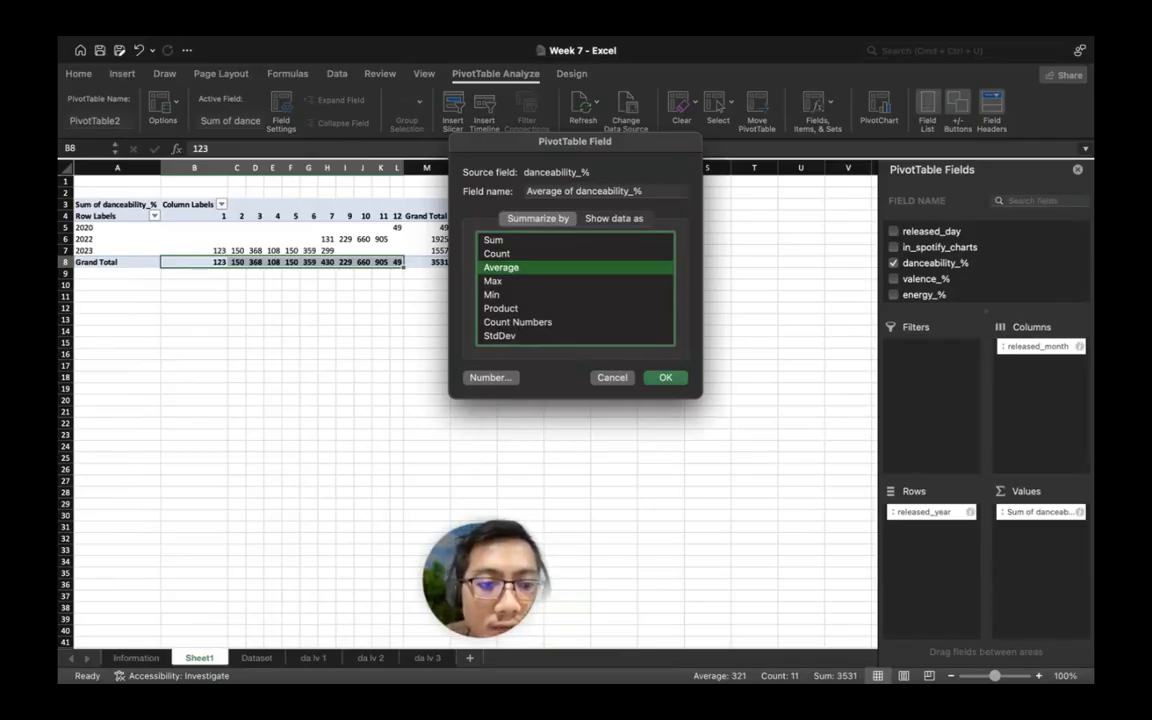
left_click(547, 281)
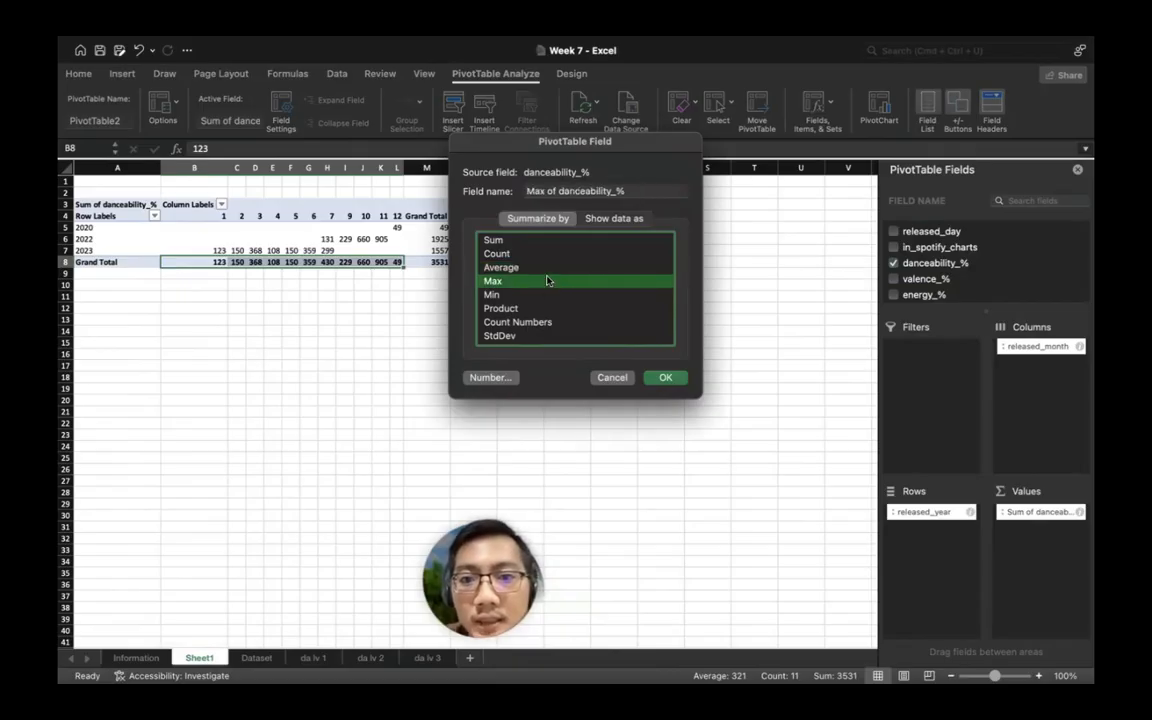
left_click(517, 322)
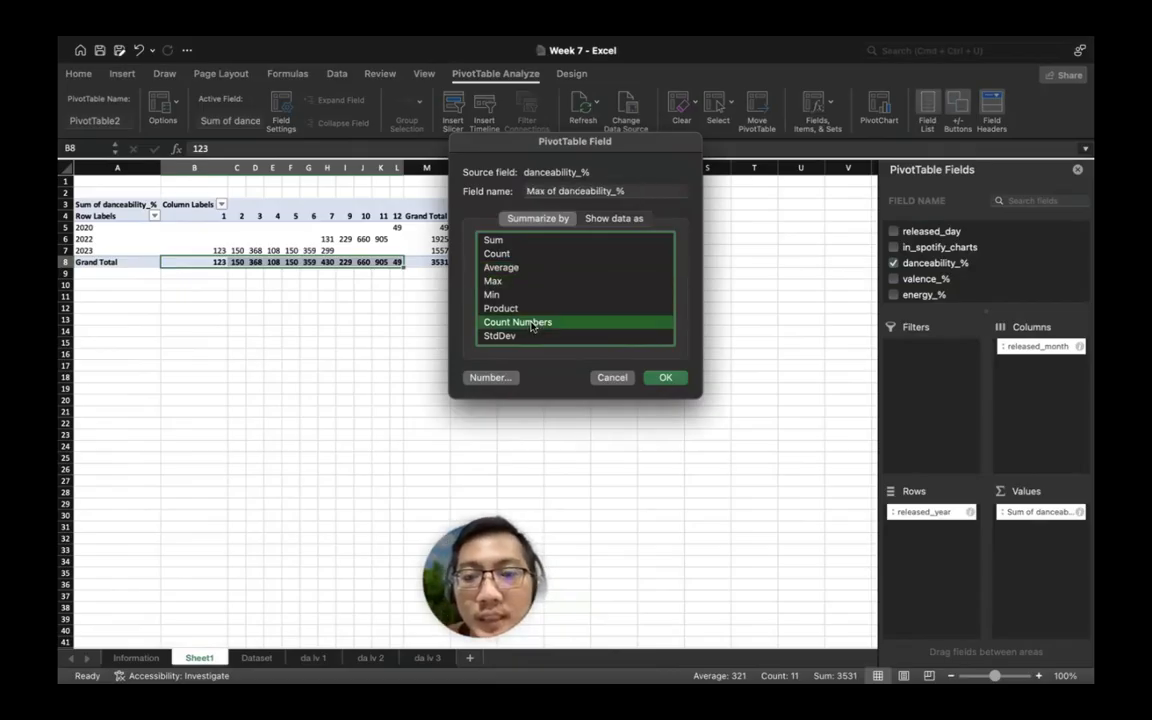
scroll(517, 302, "down", 2)
left_click(516, 297)
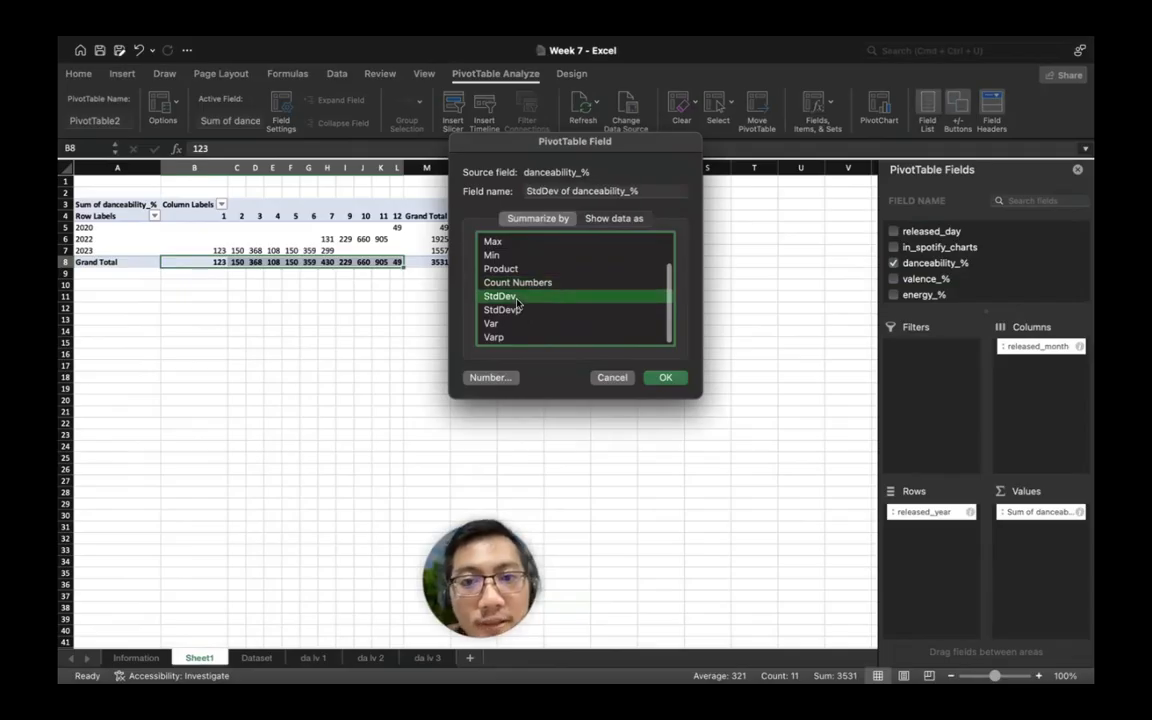
scroll(517, 302, "up", 2)
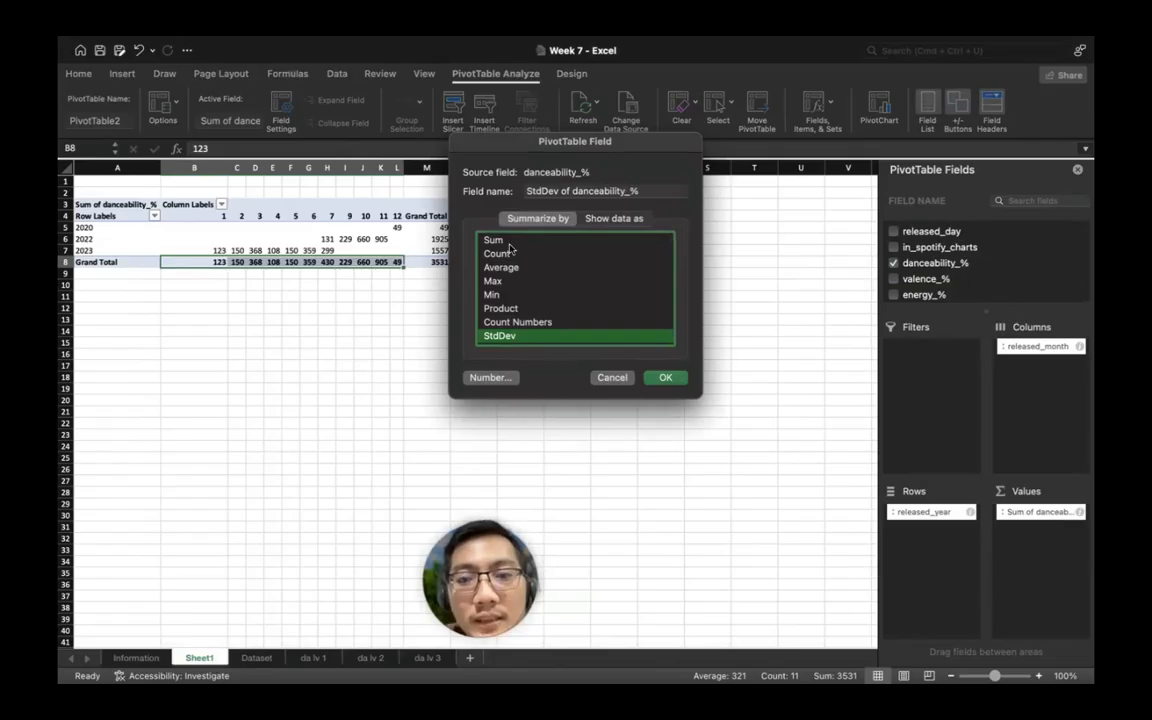
left_click(505, 241)
left_click(546, 267)
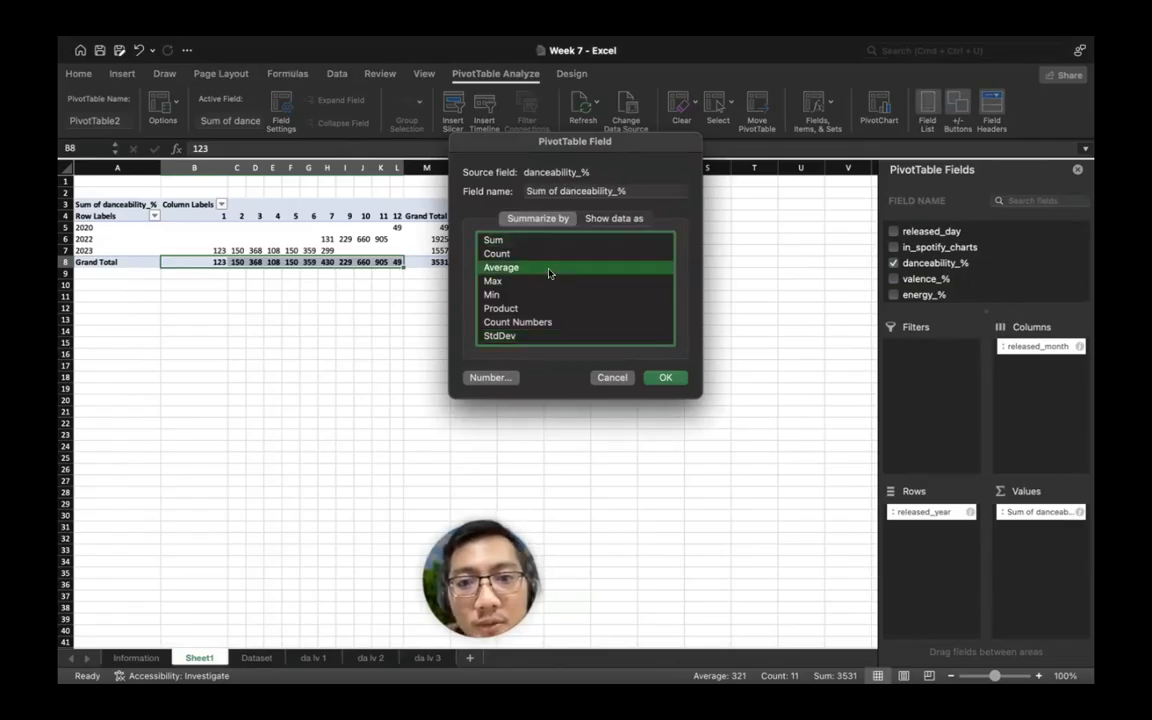
left_click(665, 378)
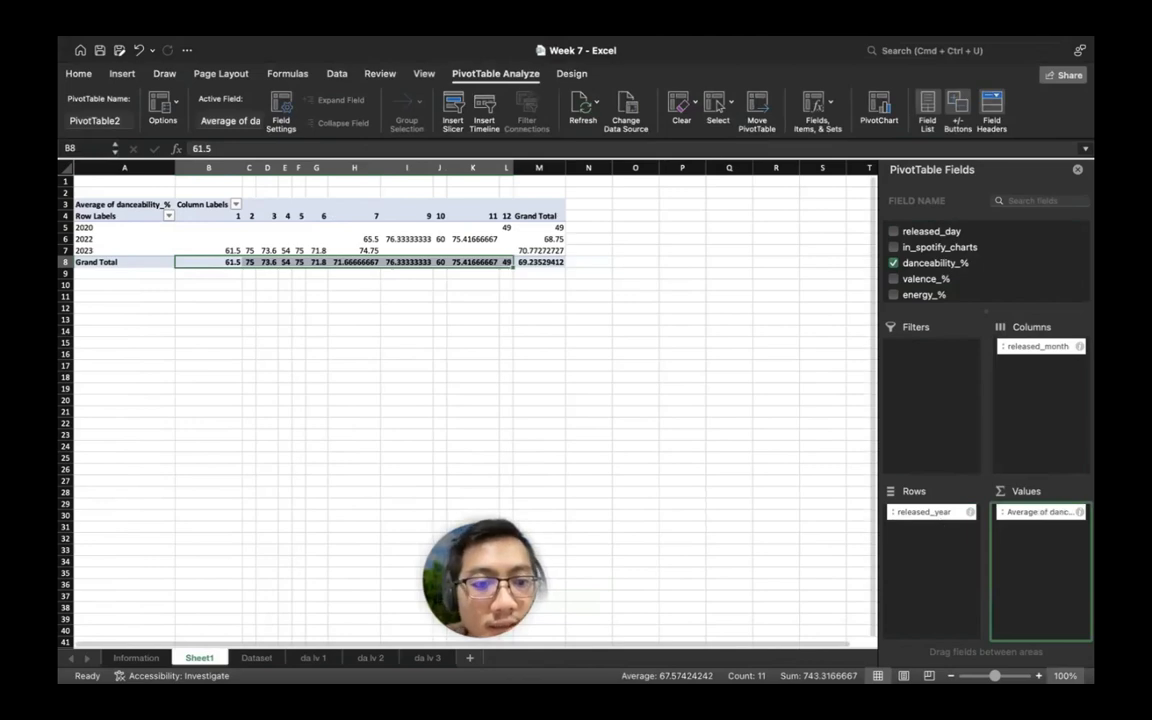
- Swap the PivotTable axes so released_month is in rows and released_year is in columns
scroll(718, 105, "up", 5)
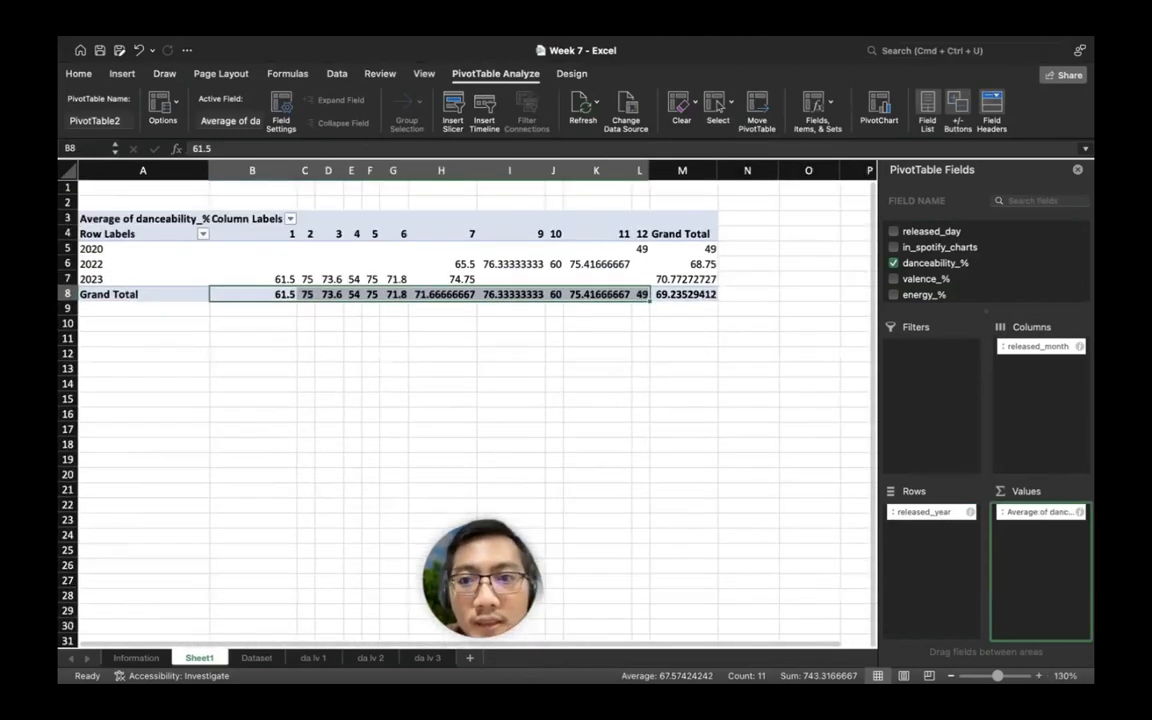
scroll(718, 105, "up", 1)
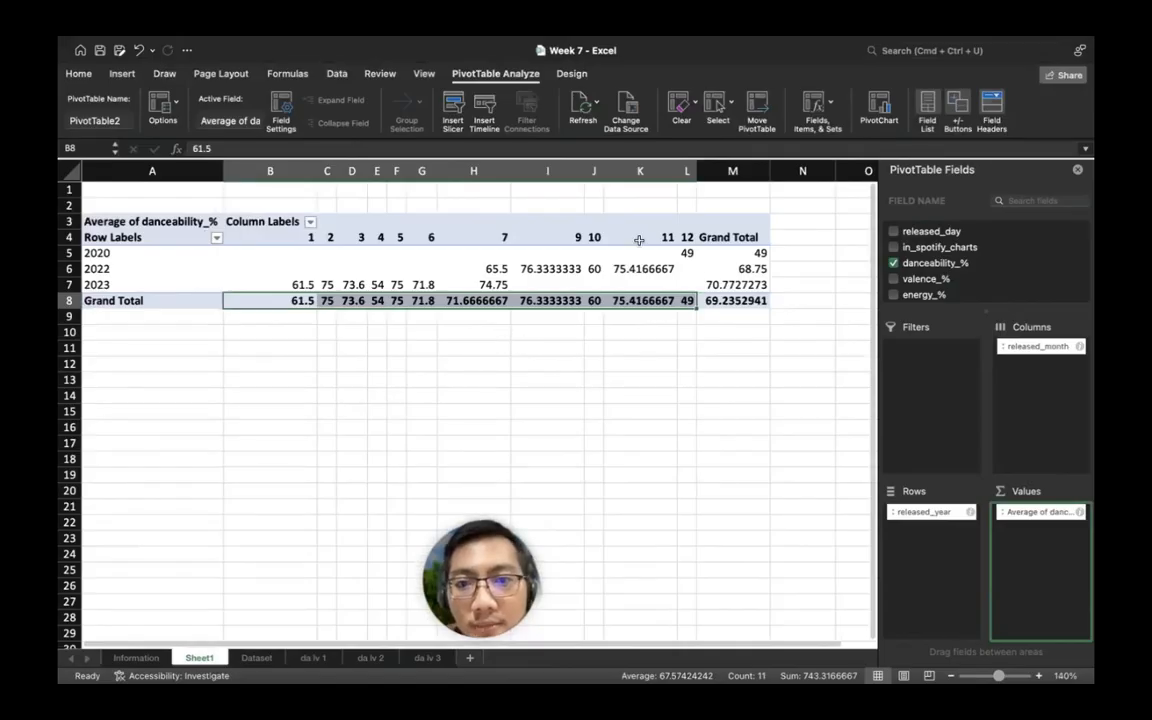
left_click(739, 285)
left_click_drag(739, 285, 162, 224)
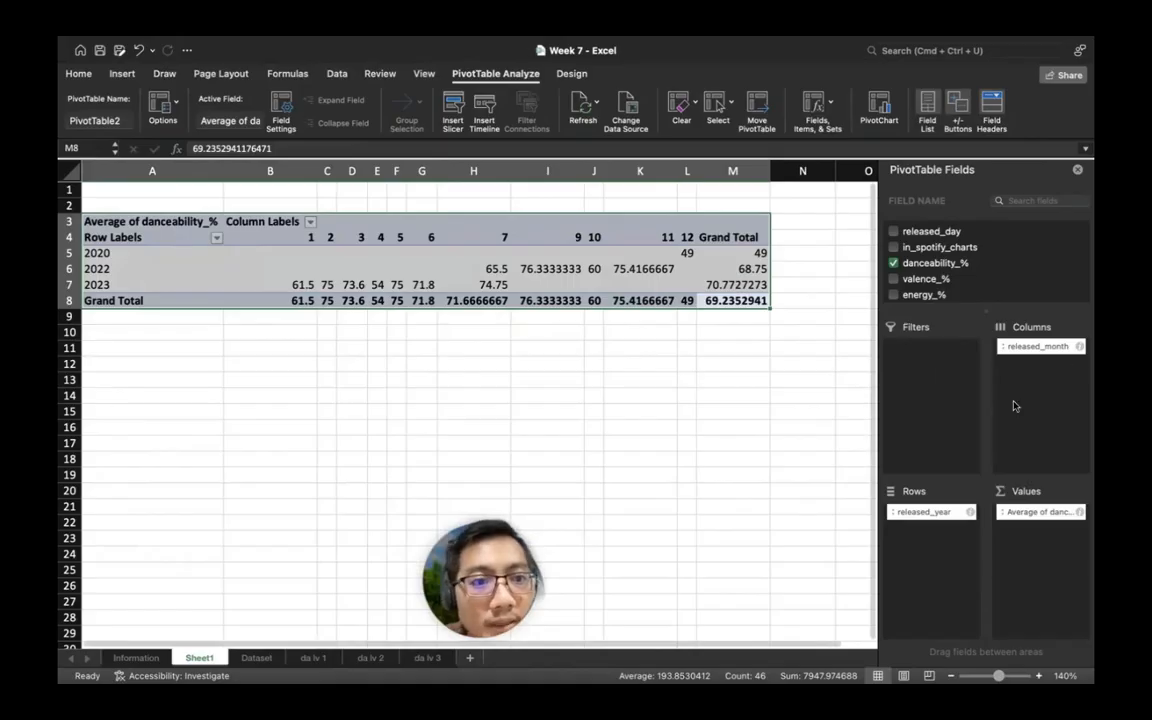
left_click_drag(1044, 348, 1051, 393)
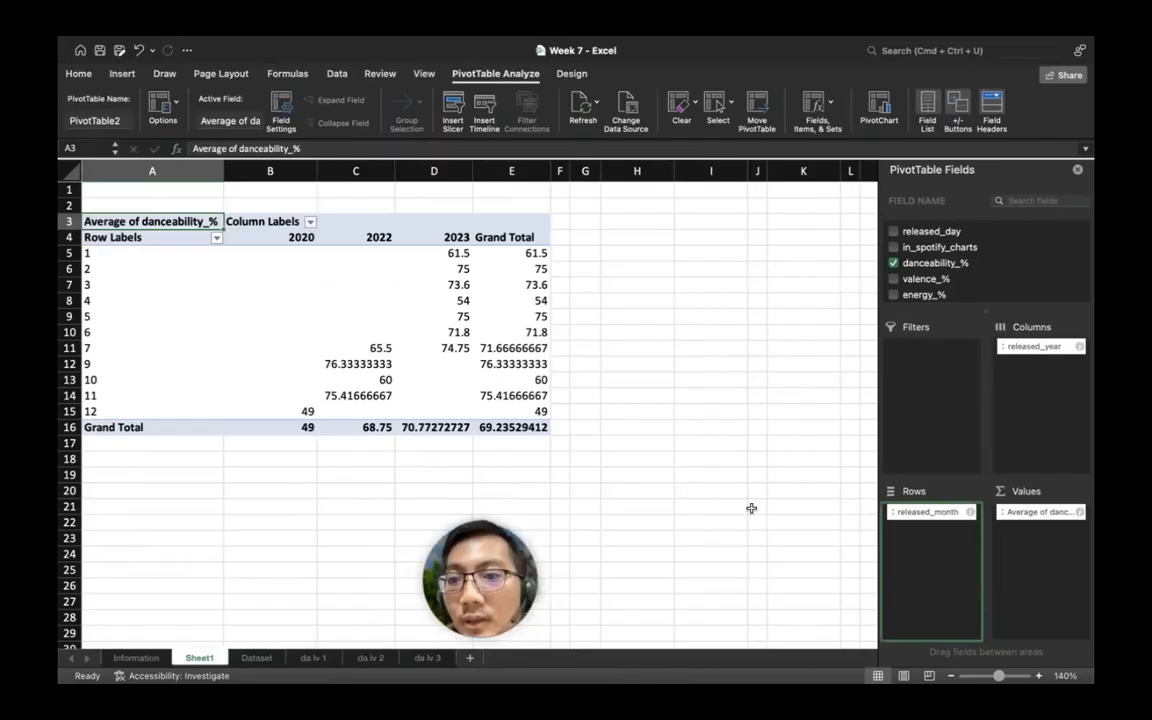
- Add artist(s)_name as a second row field beneath released_month and review the per-artist danceability averages
scroll(1000, 283, "up", 3)
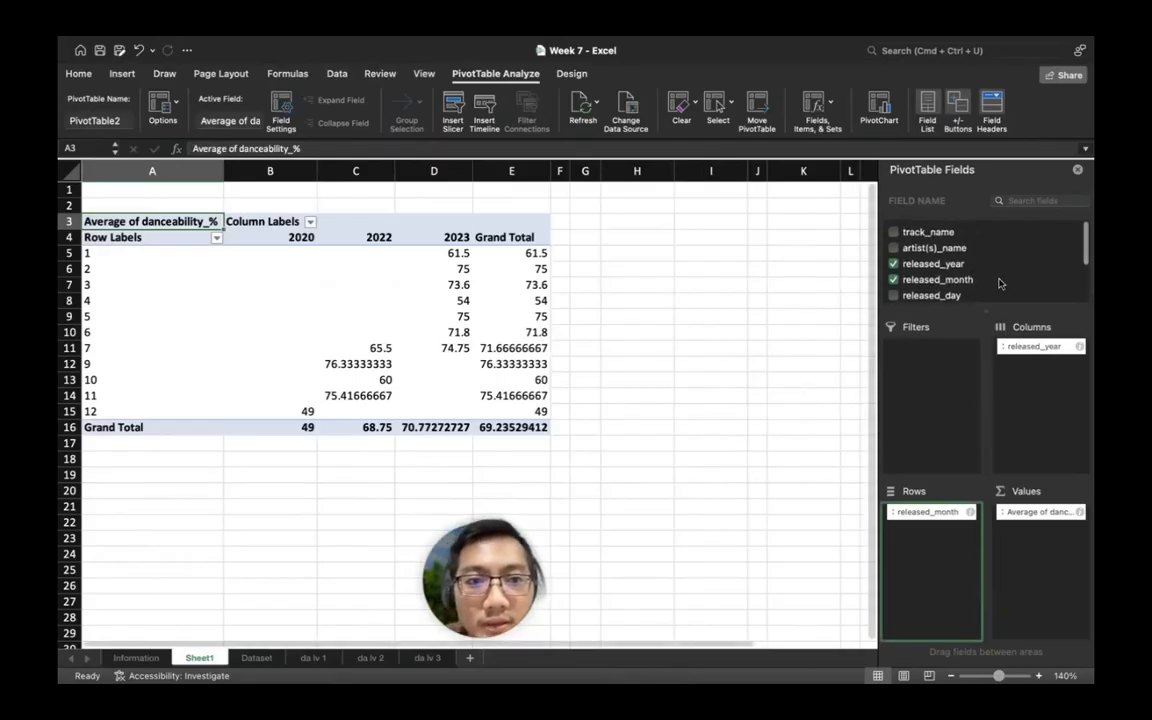
scroll(998, 285, "down", 2)
scroll(990, 288, "up", 2)
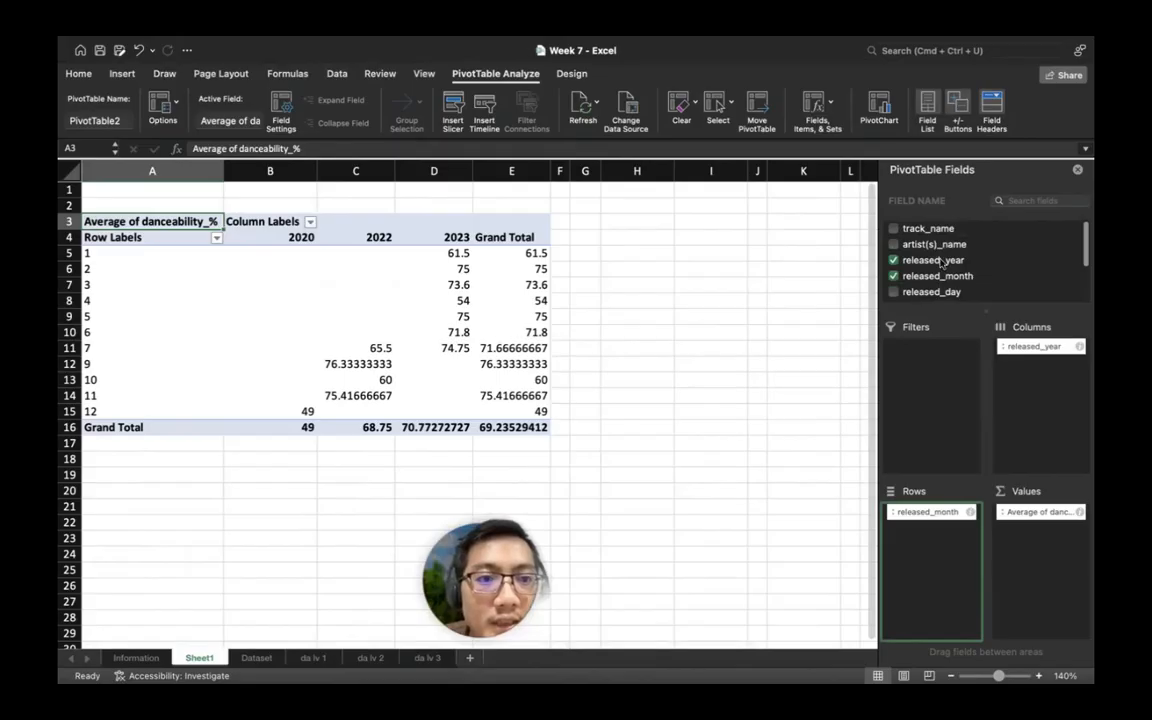
left_click_drag(948, 245, 935, 530)
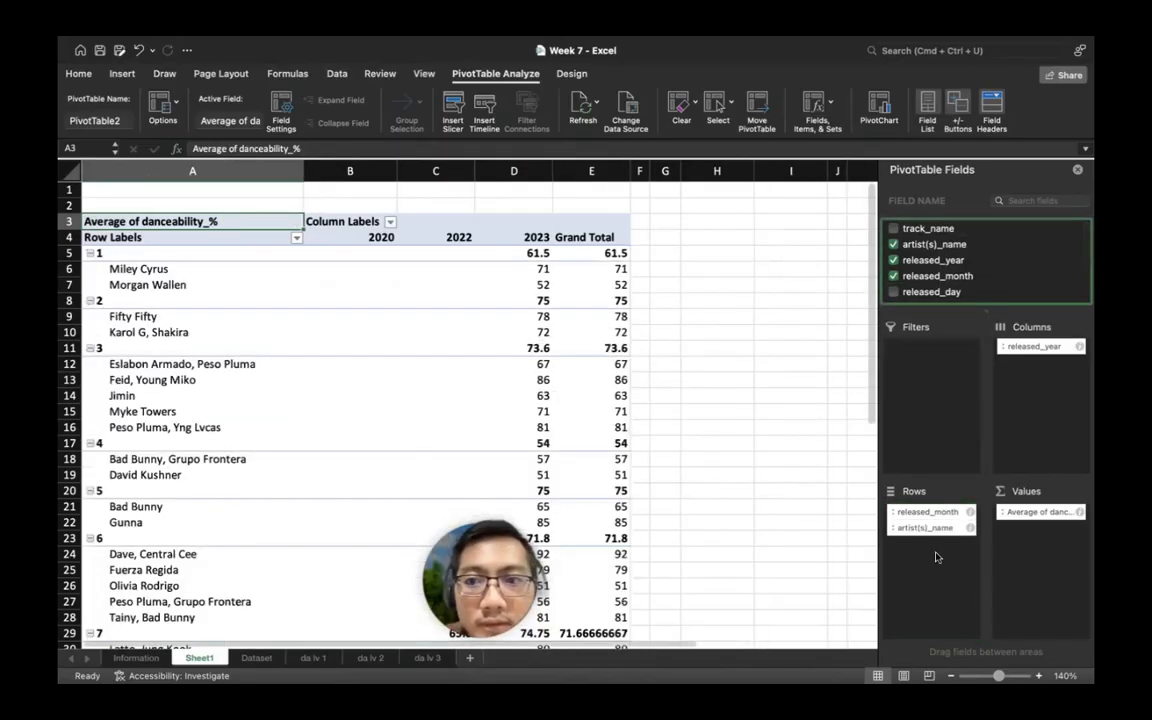
left_click_drag(185, 269, 557, 286)
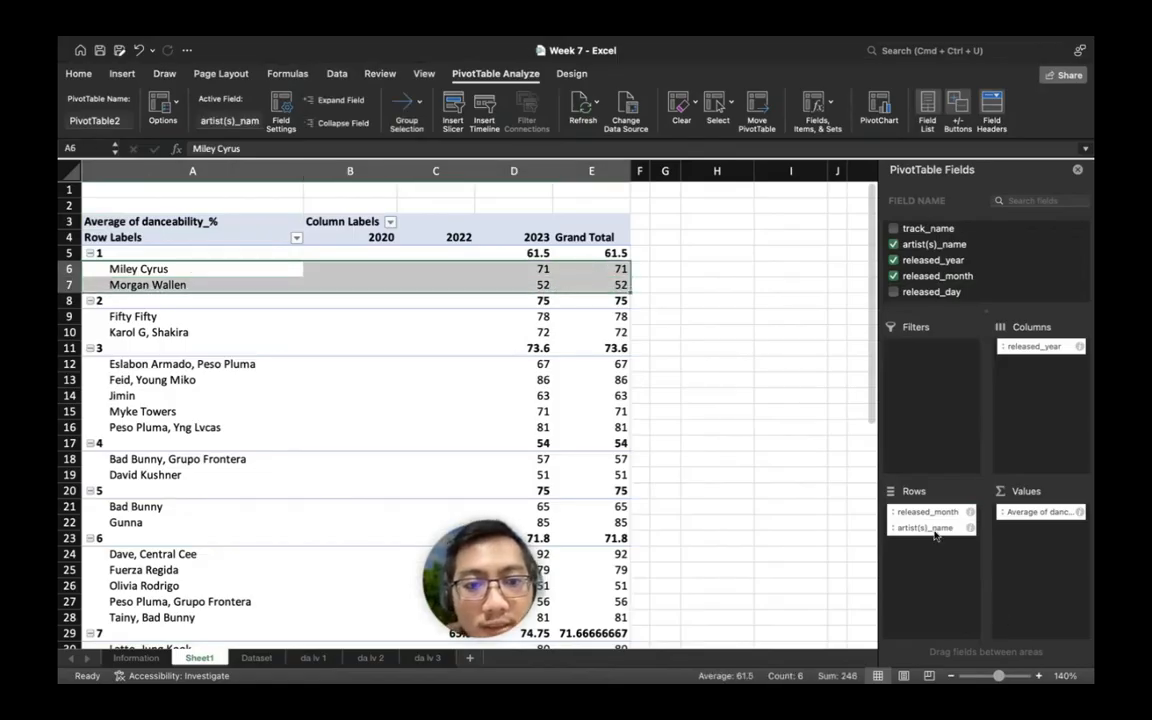
scroll(300, 365, "down", 5)
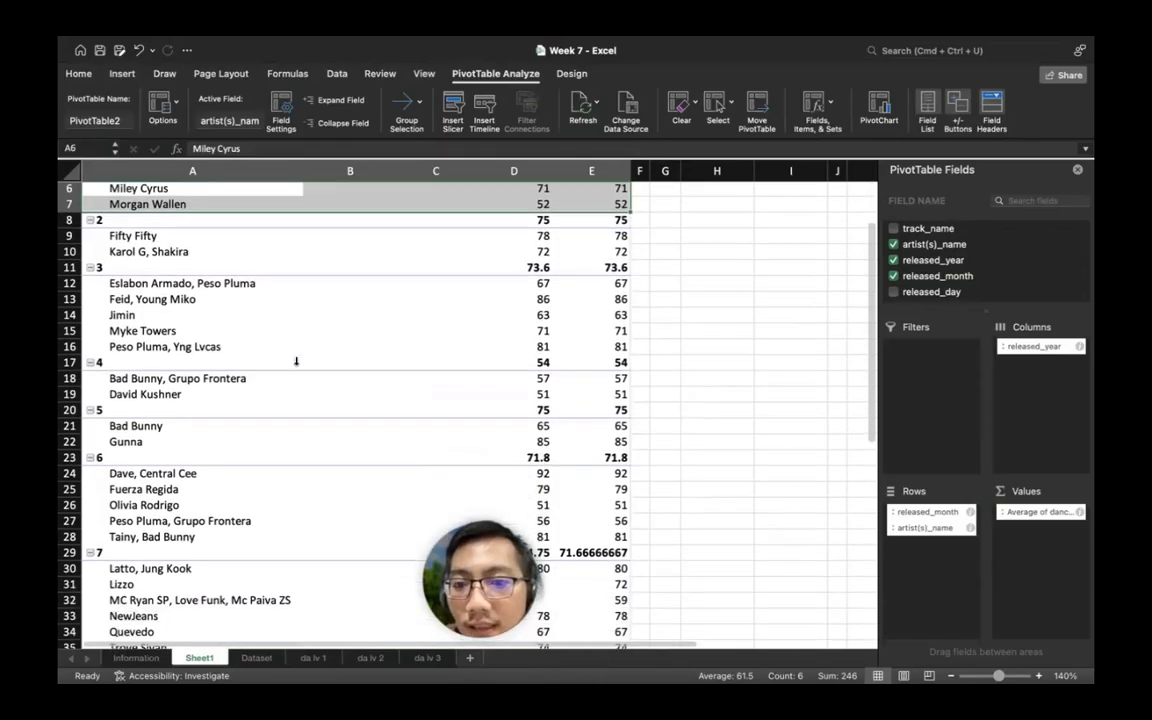
scroll(296, 361, "down", 6)
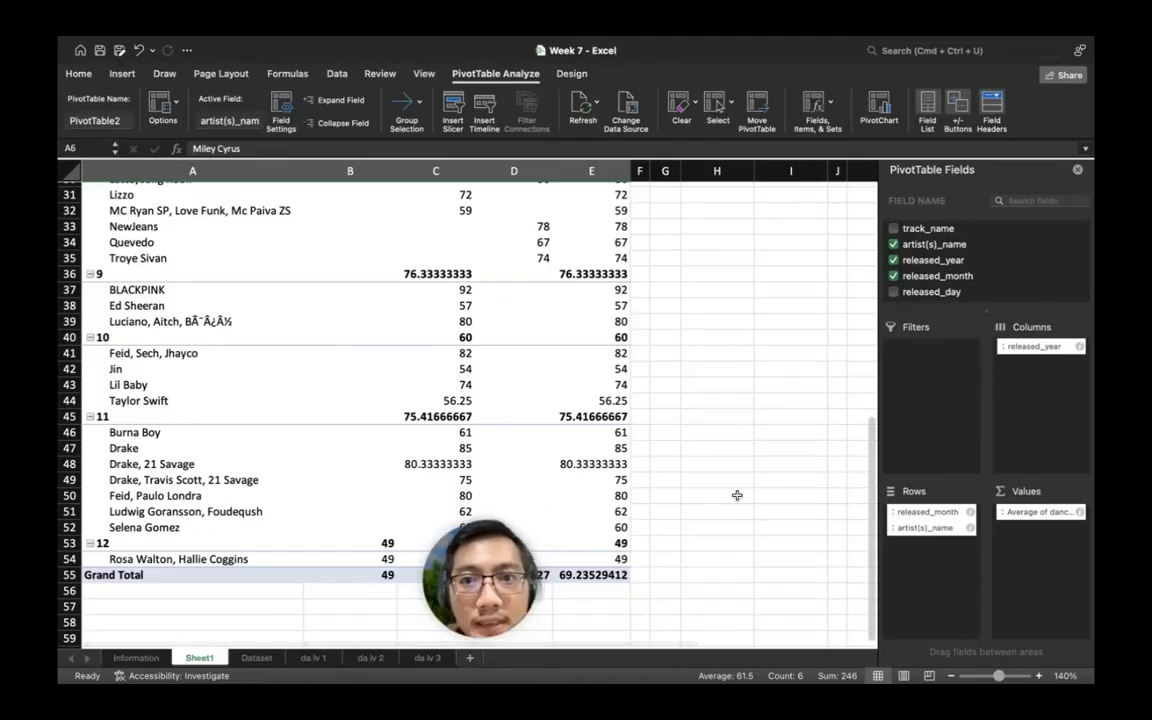
scroll(738, 500, "up", 10)
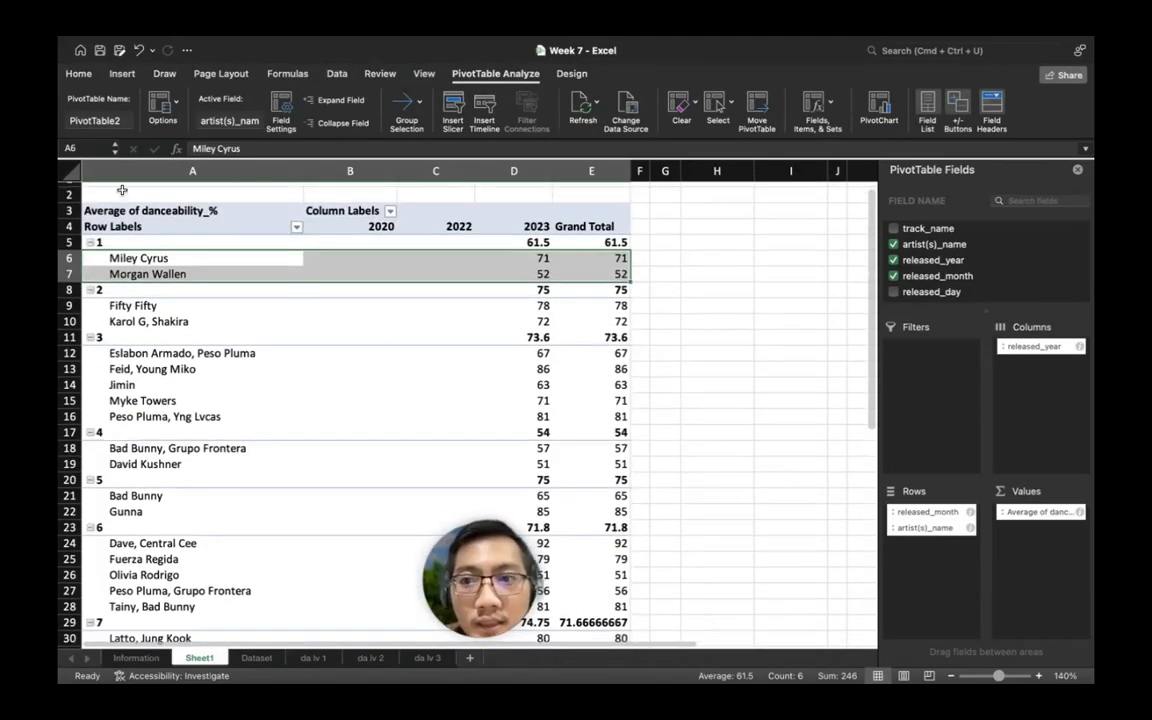
- Delete the Sheet1 worksheet that holds the practice PivotTable
left_click_drag(121, 194, 649, 622)
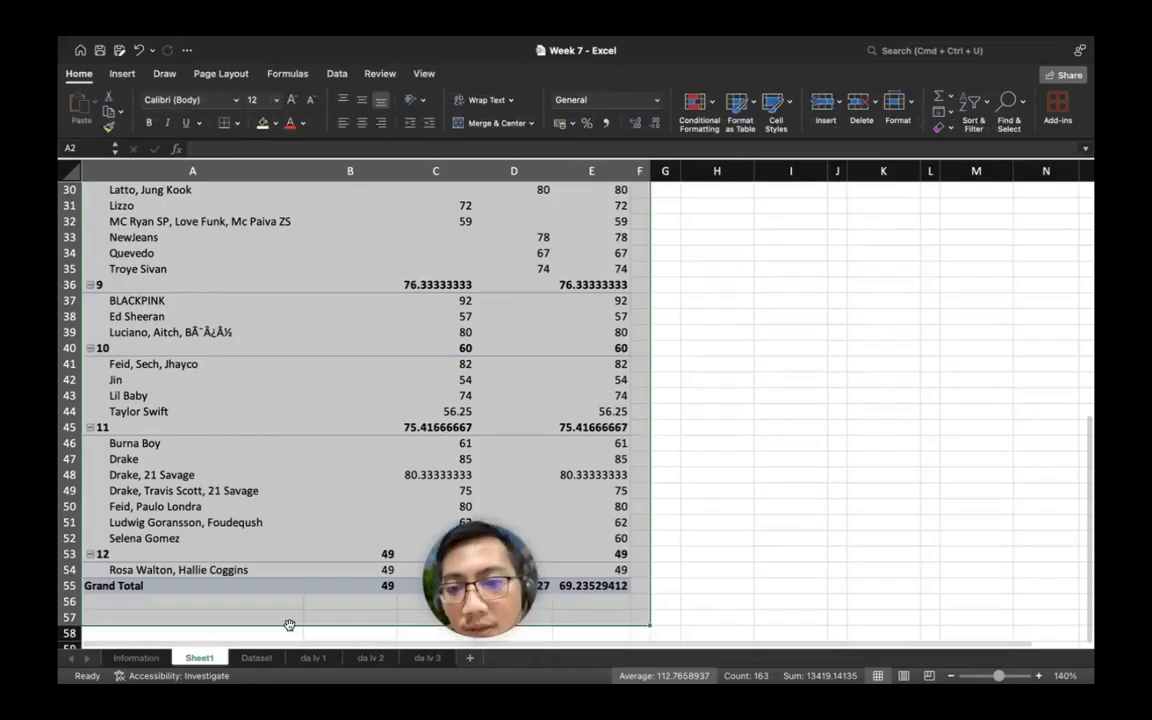
right_click(200, 658)
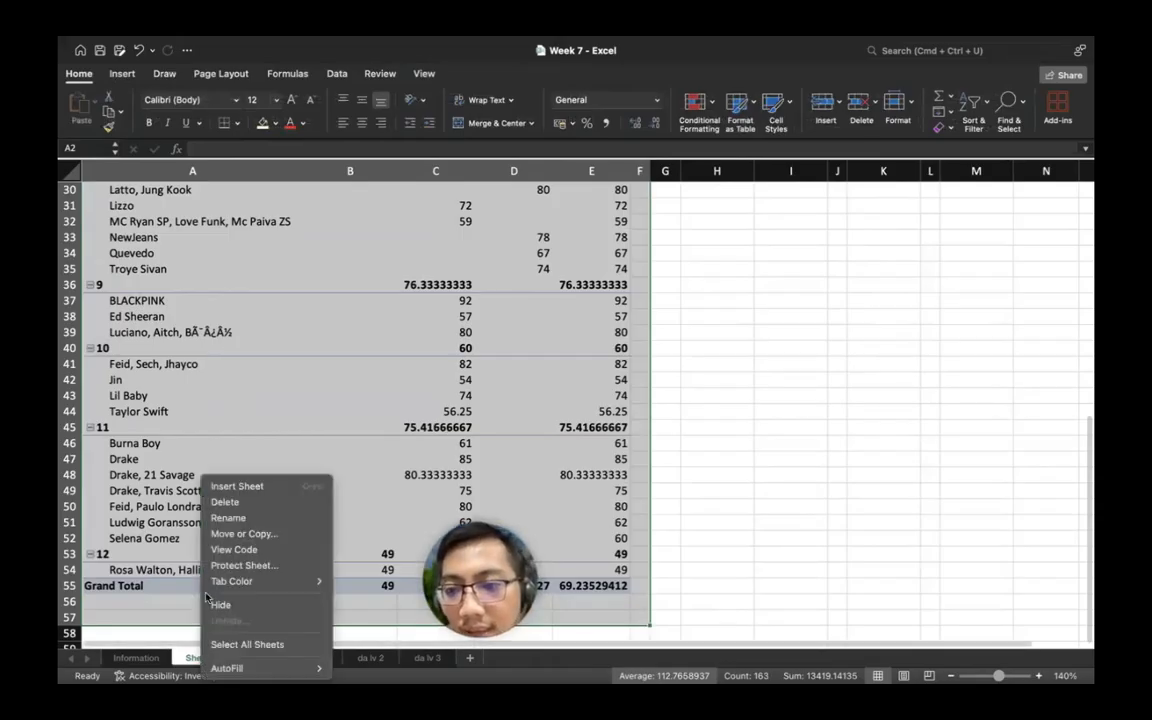
left_click(252, 500)
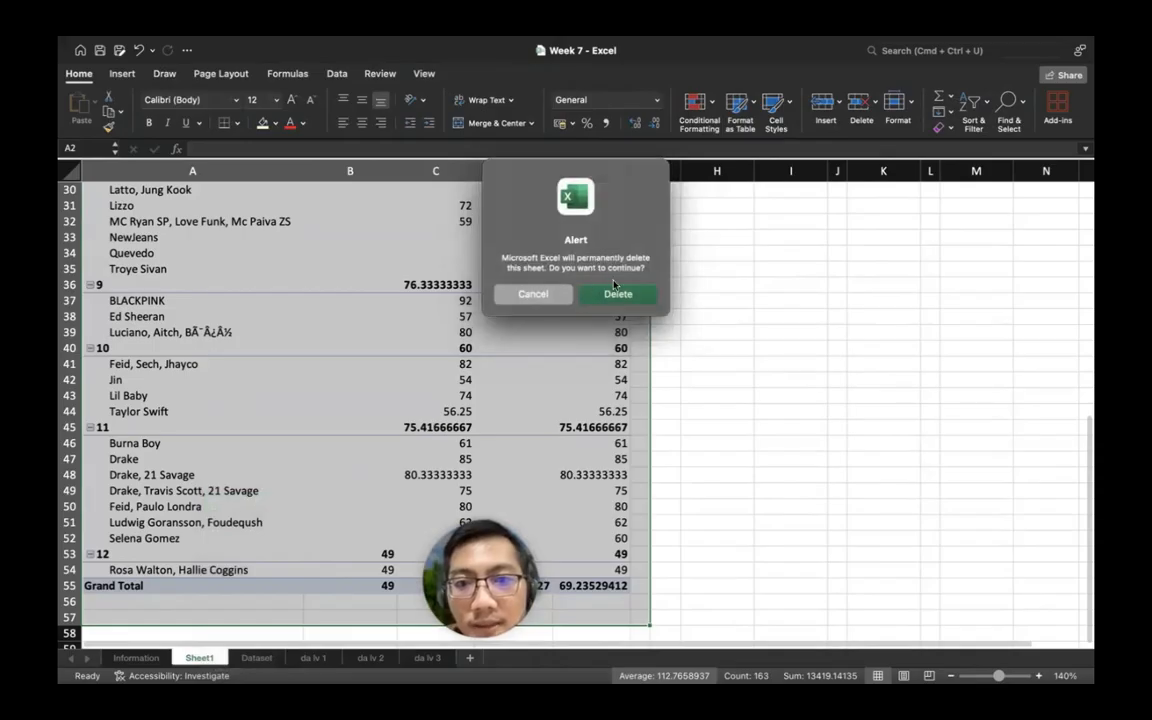
left_click(617, 295)
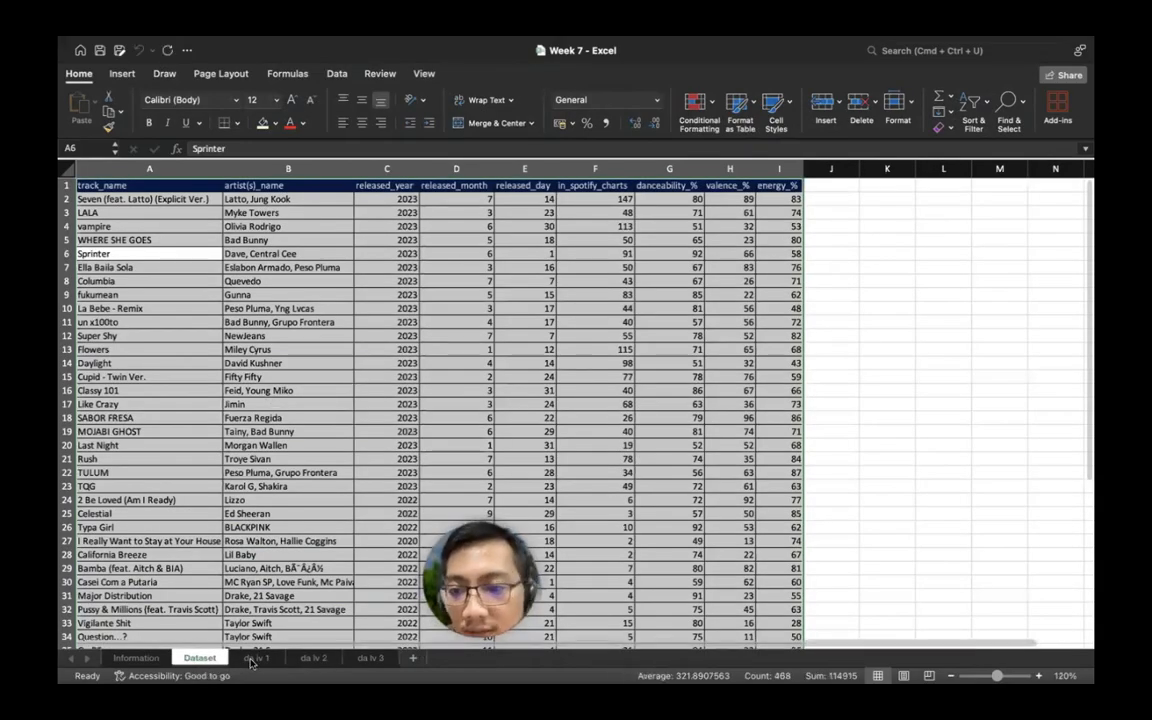
- On the da lv 1 sheet, lay out the PivotTable with released_year as rows and the count of track_name as values, and check each year's count
left_click(256, 658)
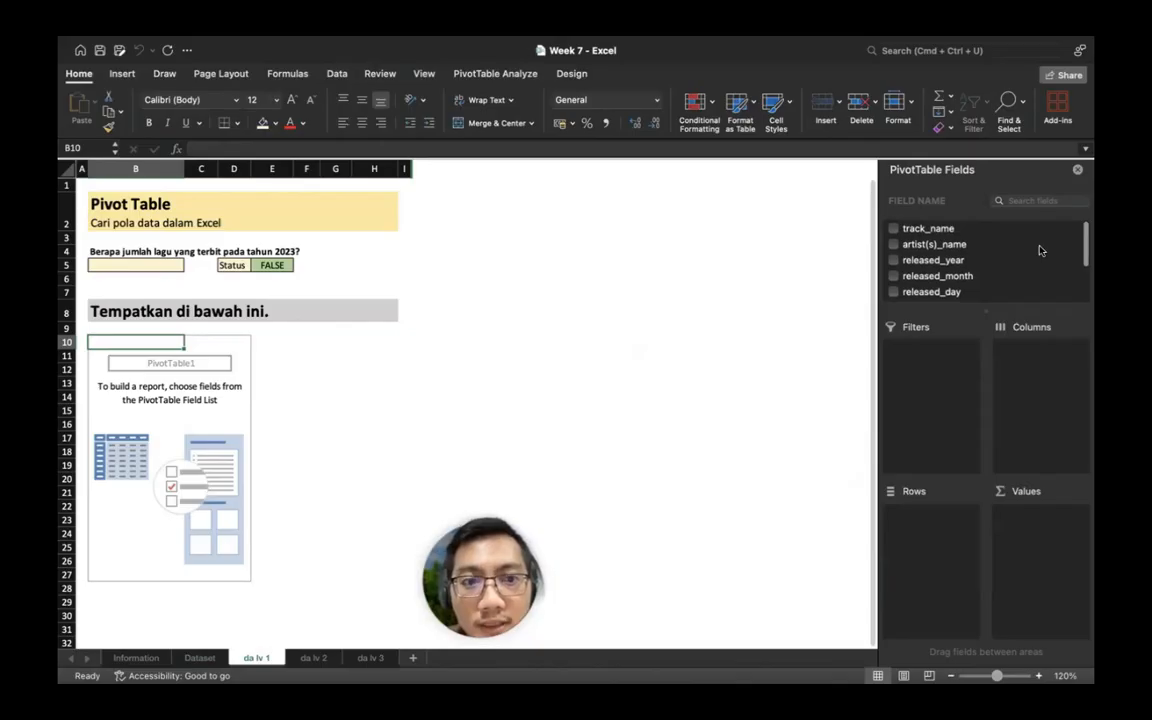
left_click_drag(979, 264, 926, 535)
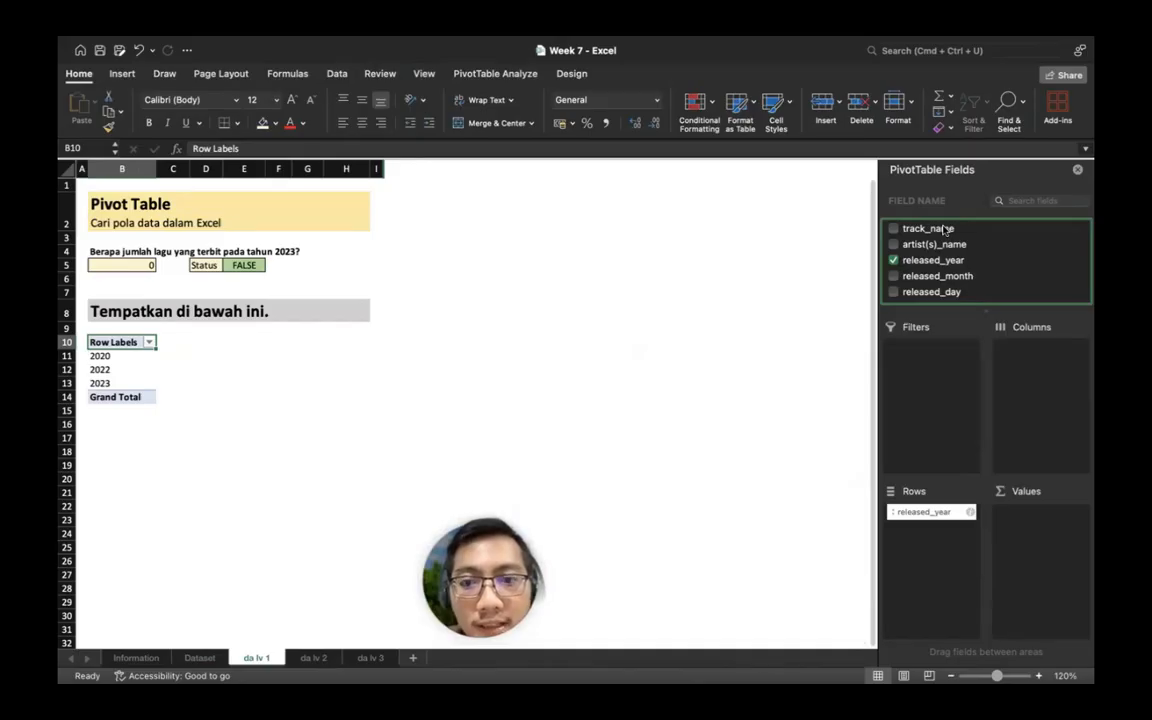
left_click_drag(945, 230, 1035, 545)
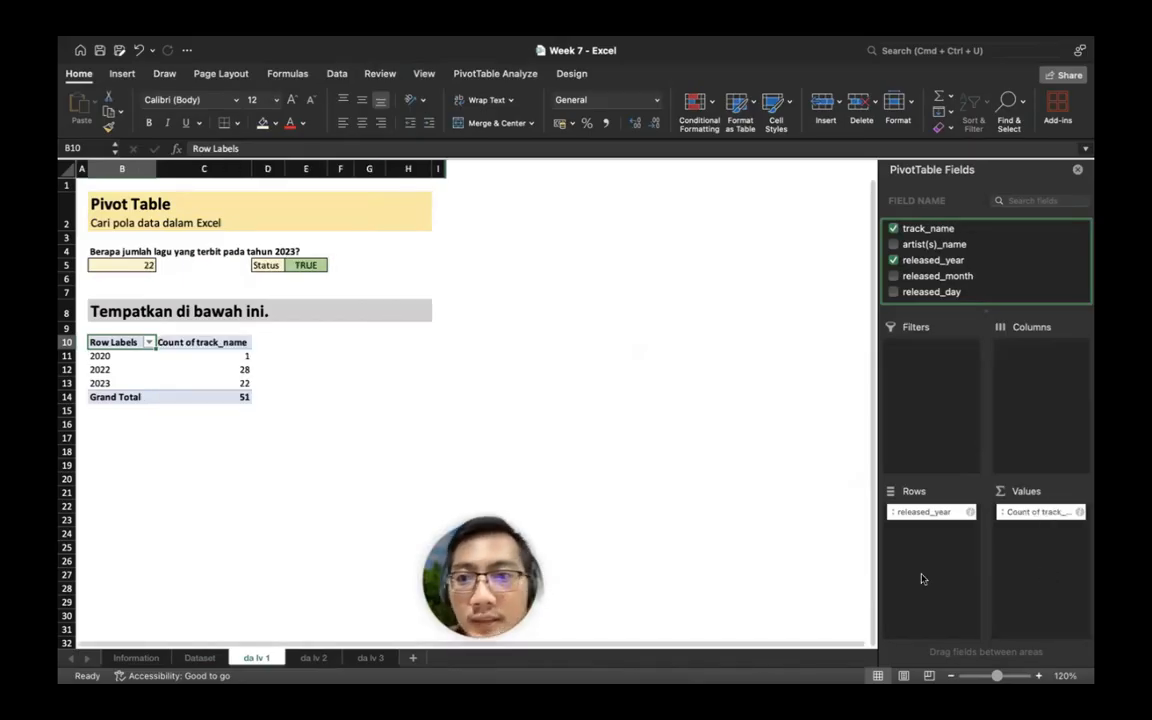
left_click(204, 382)
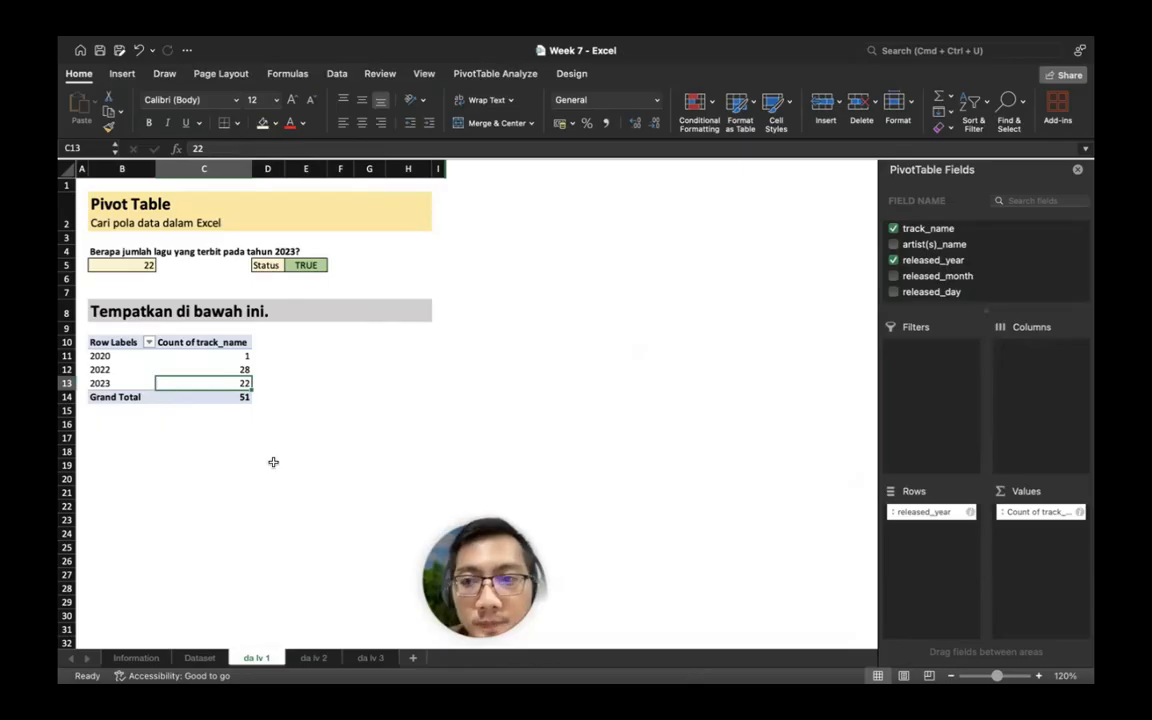
left_click(206, 357)
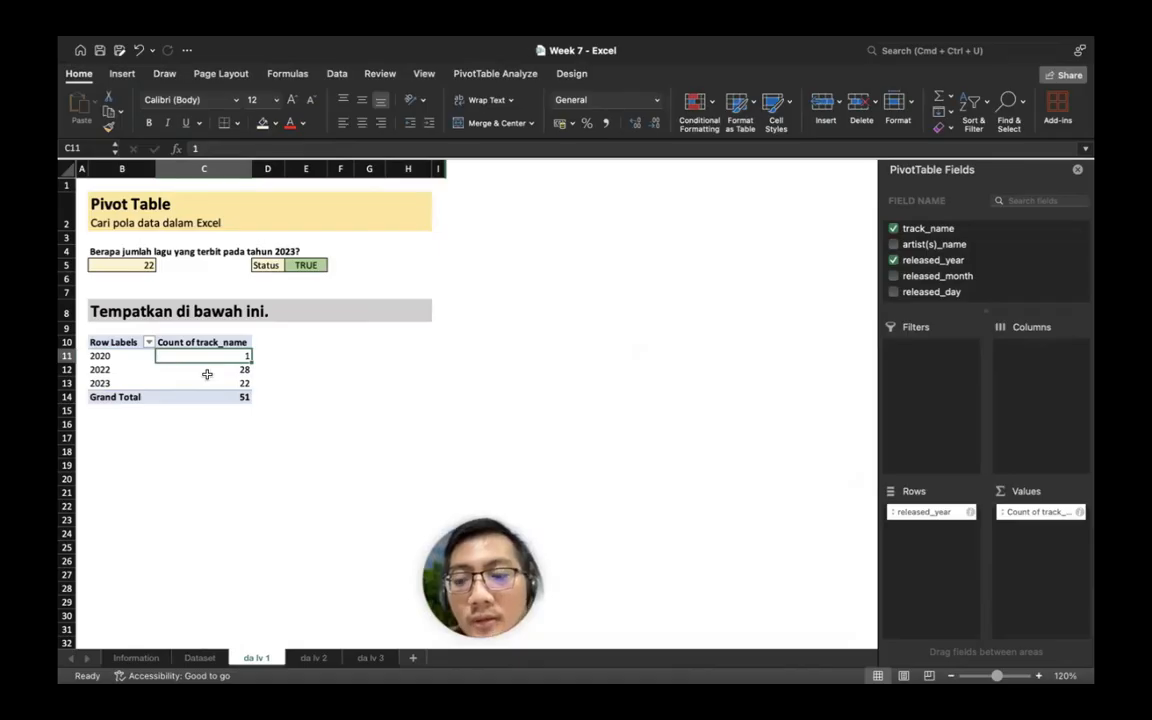
left_click(206, 372)
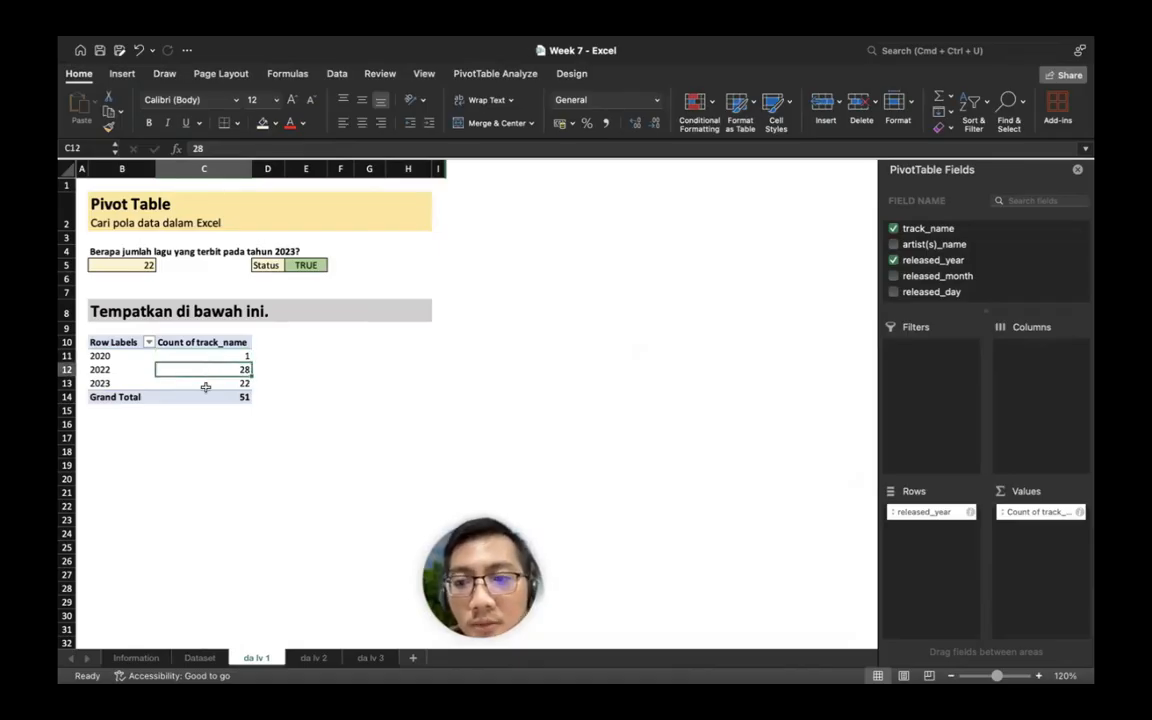
left_click(205, 386)
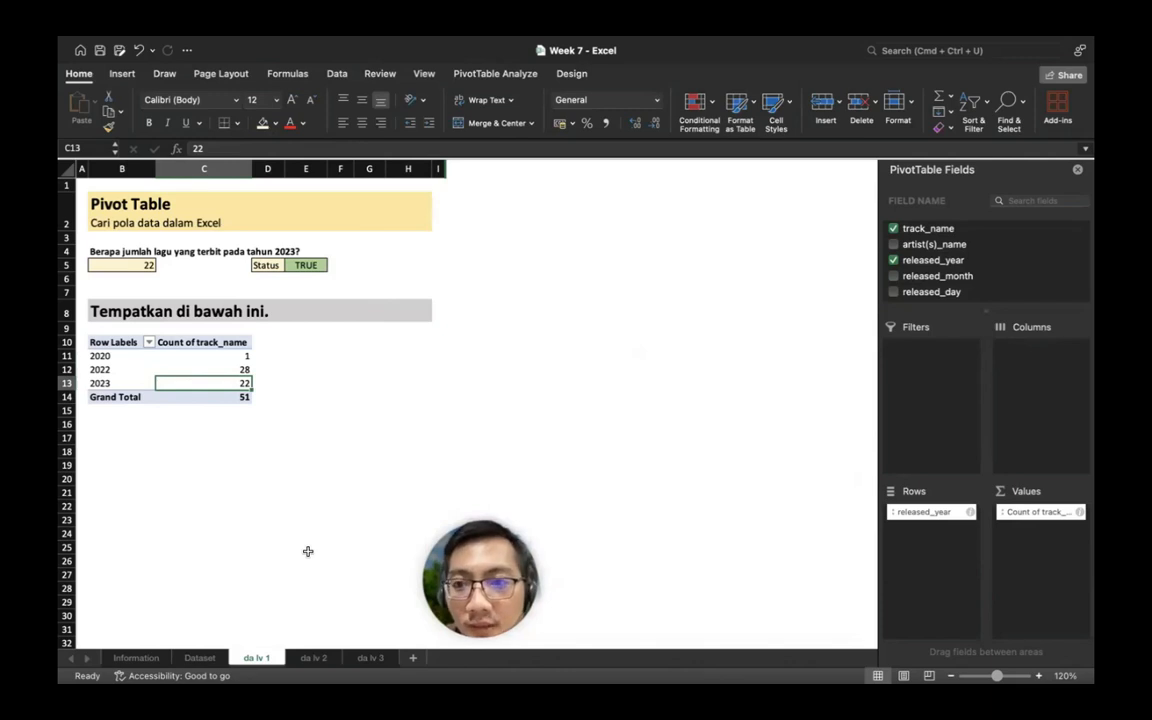
- On the da lv 2 sheet, add released_month to the PivotTable rows and place released_year above it
left_click(314, 658)
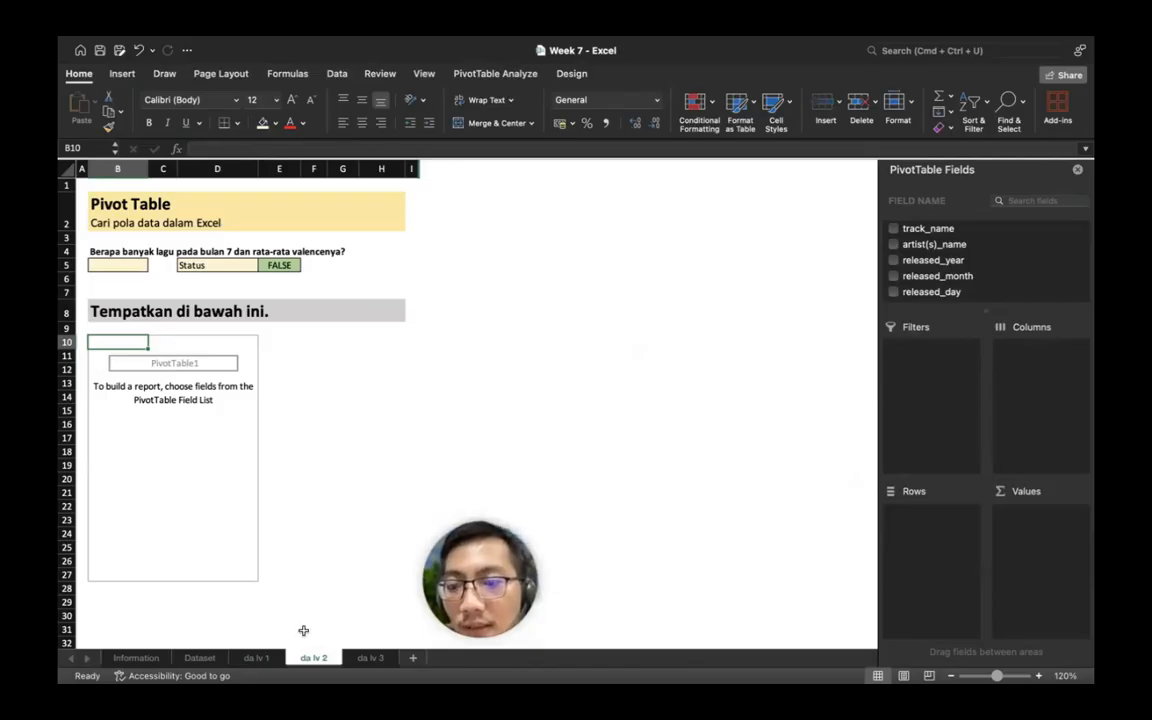
left_click(258, 658)
left_click(314, 657)
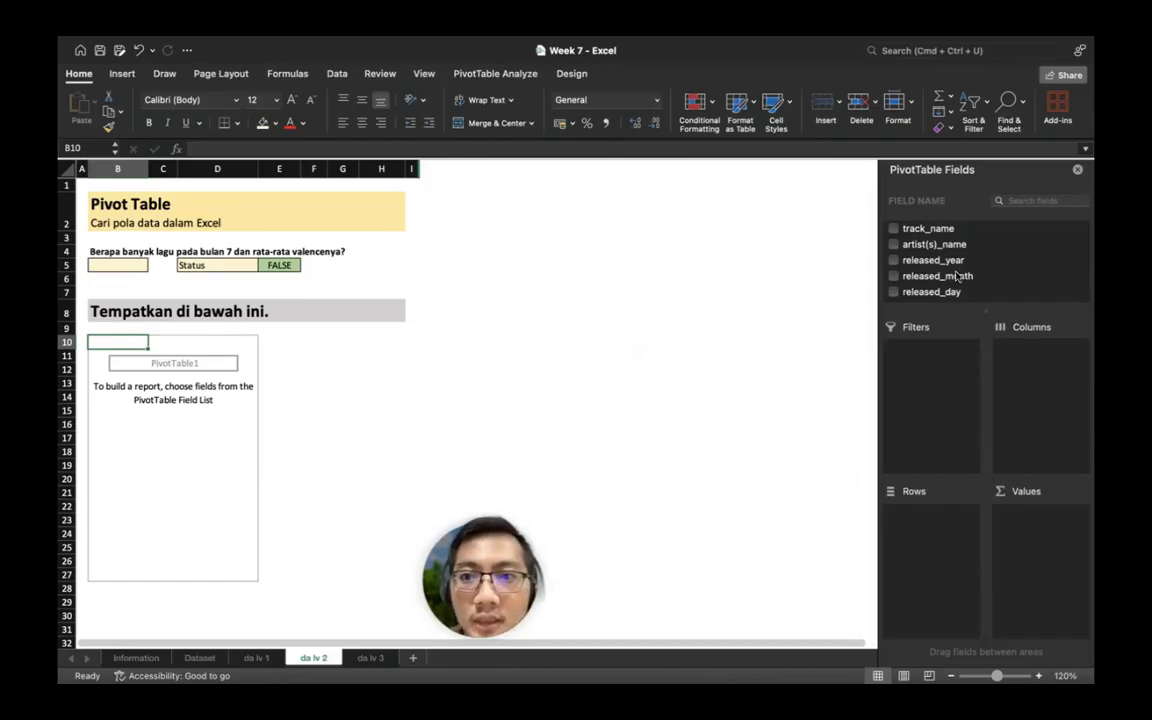
left_click_drag(957, 276, 928, 523)
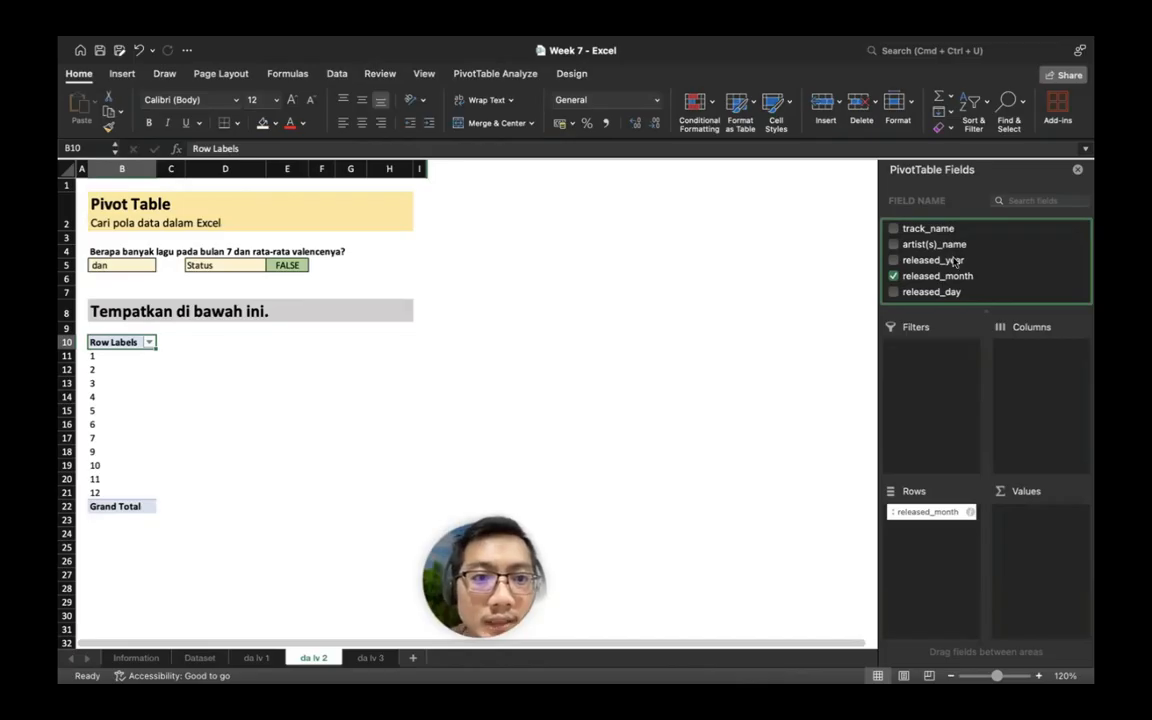
left_click_drag(949, 491, 955, 509)
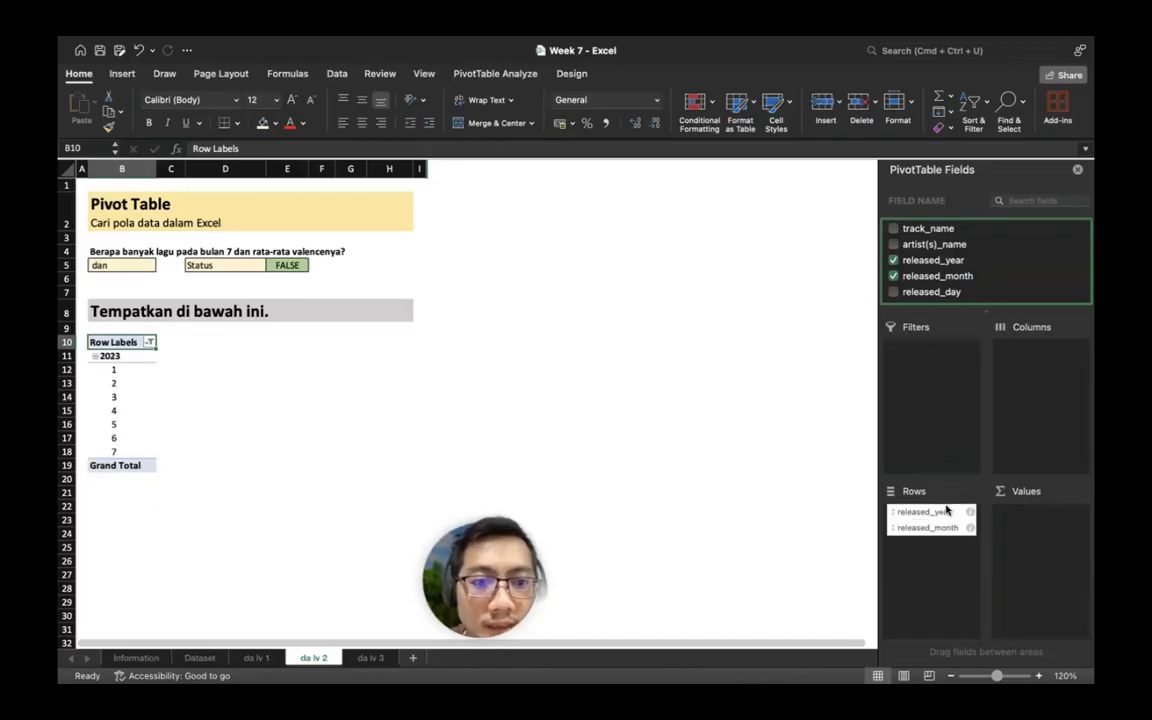
- Include 2022 and 2020 in the released_year filter of the PivotTable rows, and restrict it to 2023 again
left_click(149, 342)
left_click(194, 554)
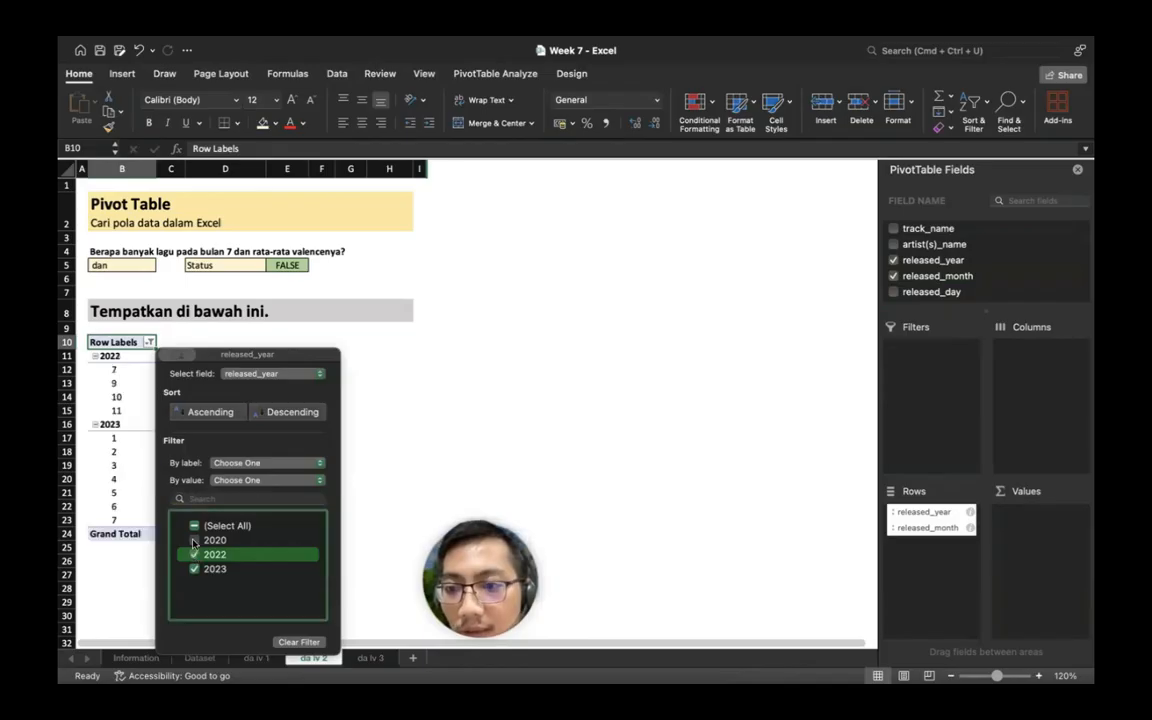
left_click(194, 540)
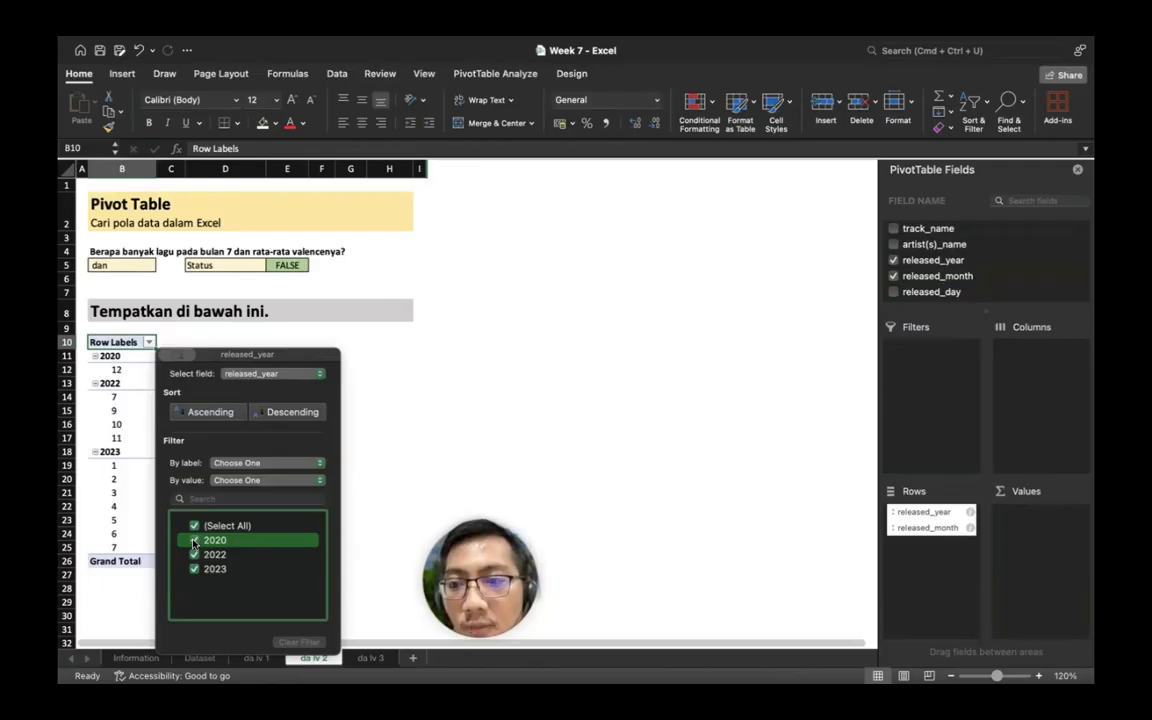
left_click(194, 540)
left_click(194, 554)
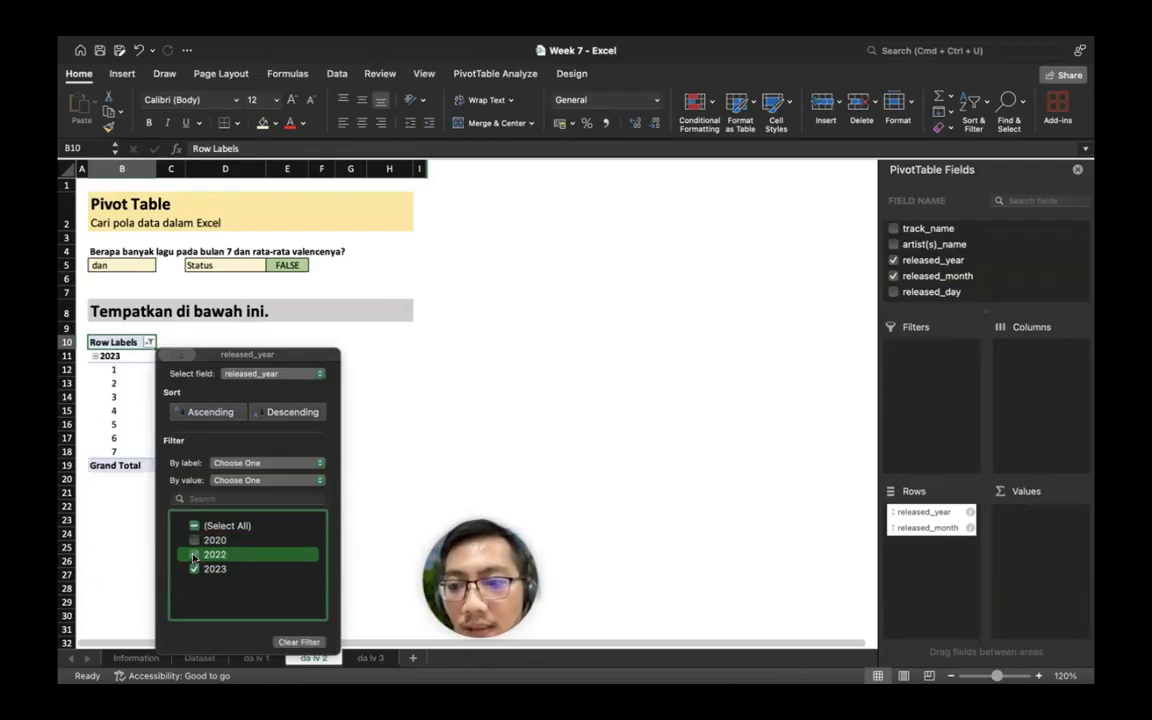
left_click(378, 418)
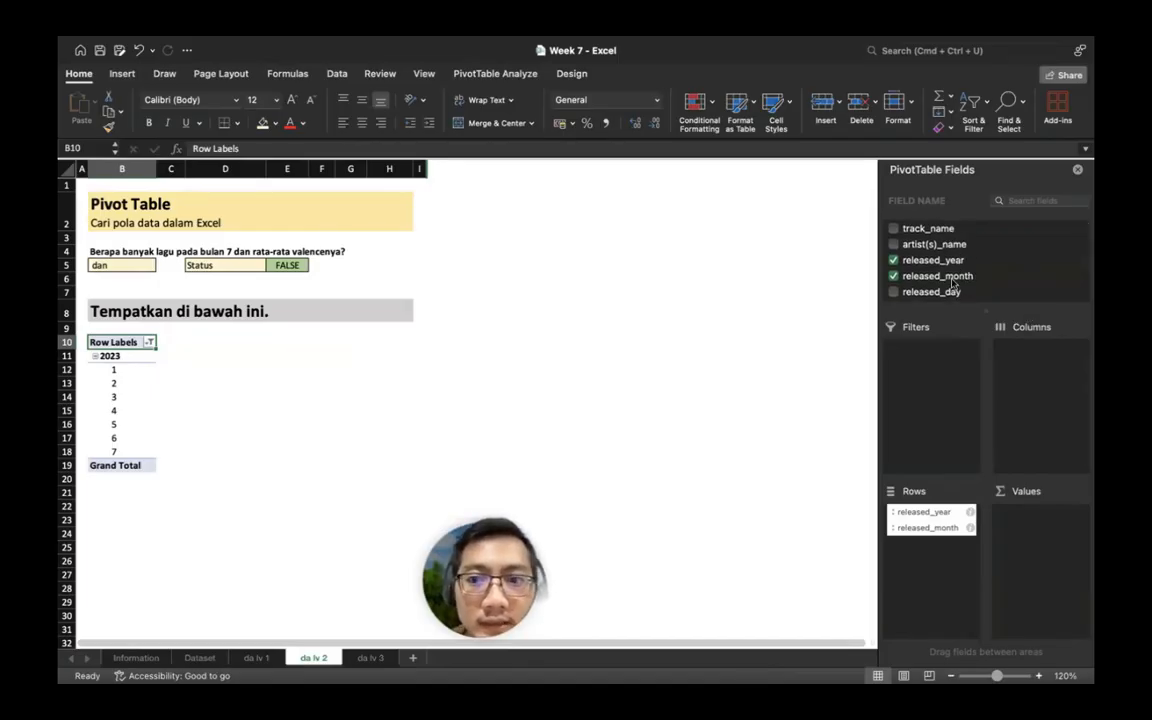
- Add track_name as a count and valence_% as a second field to the PivotTable values on the da lv 2 sheet
left_click_drag(928, 228, 1040, 514)
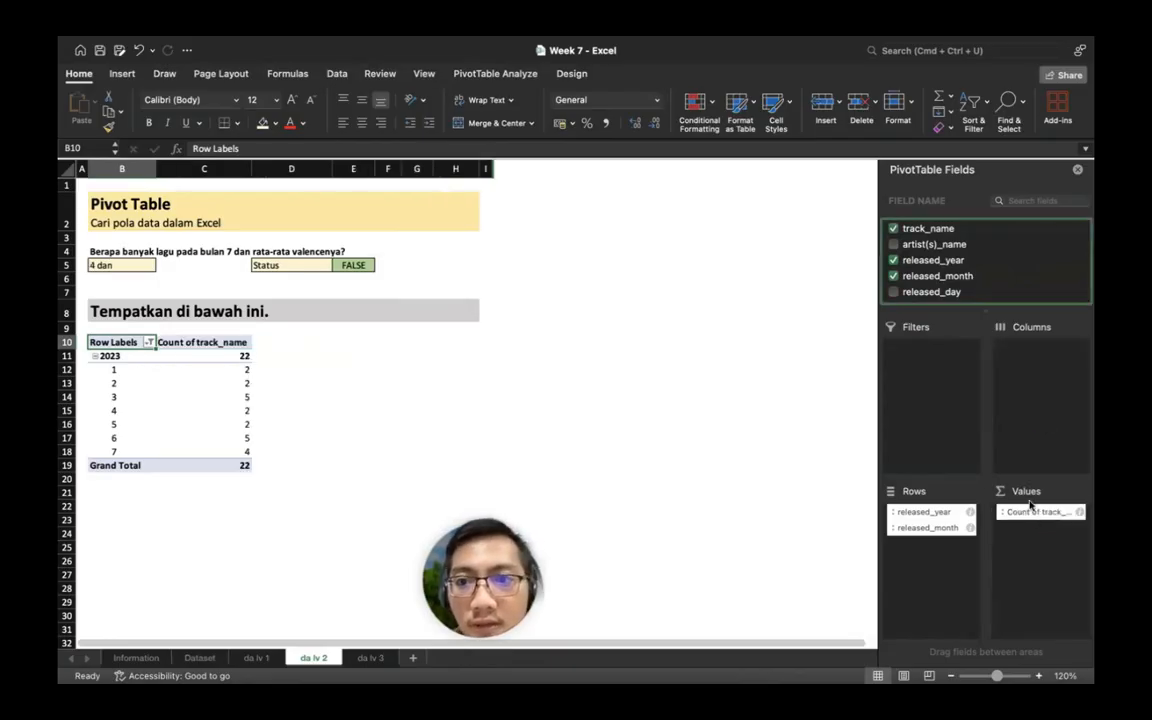
scroll(948, 252, "down", 2)
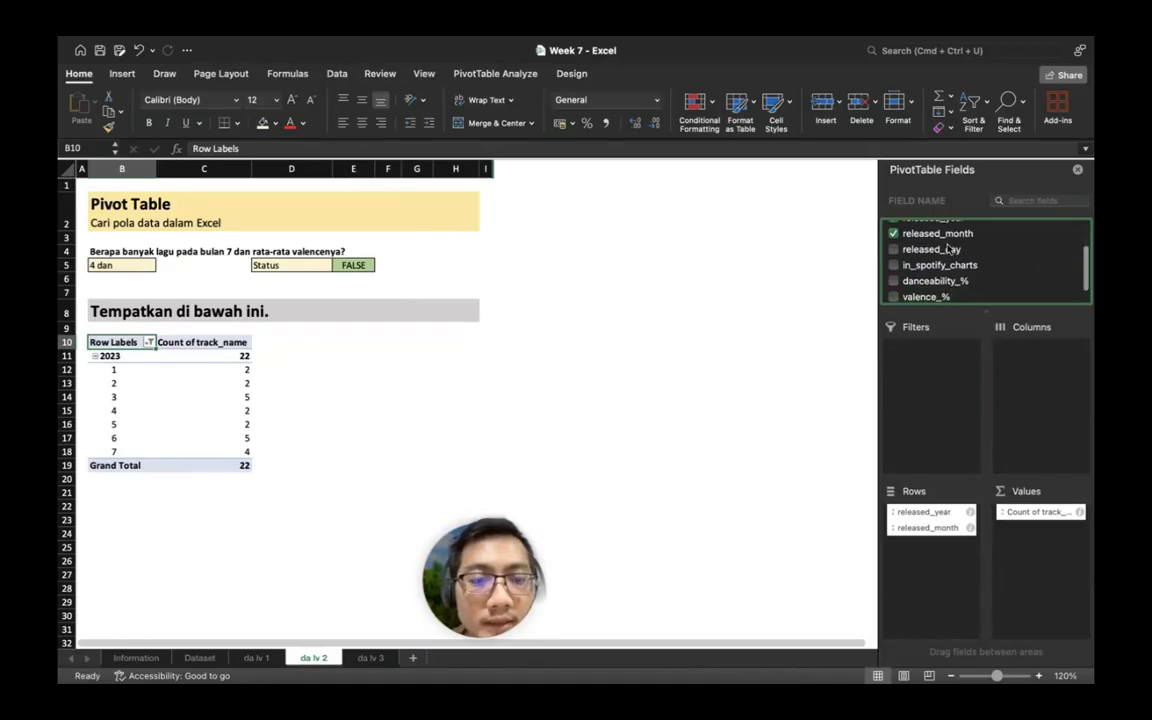
scroll(948, 252, "up", 2)
scroll(948, 252, "down", 3)
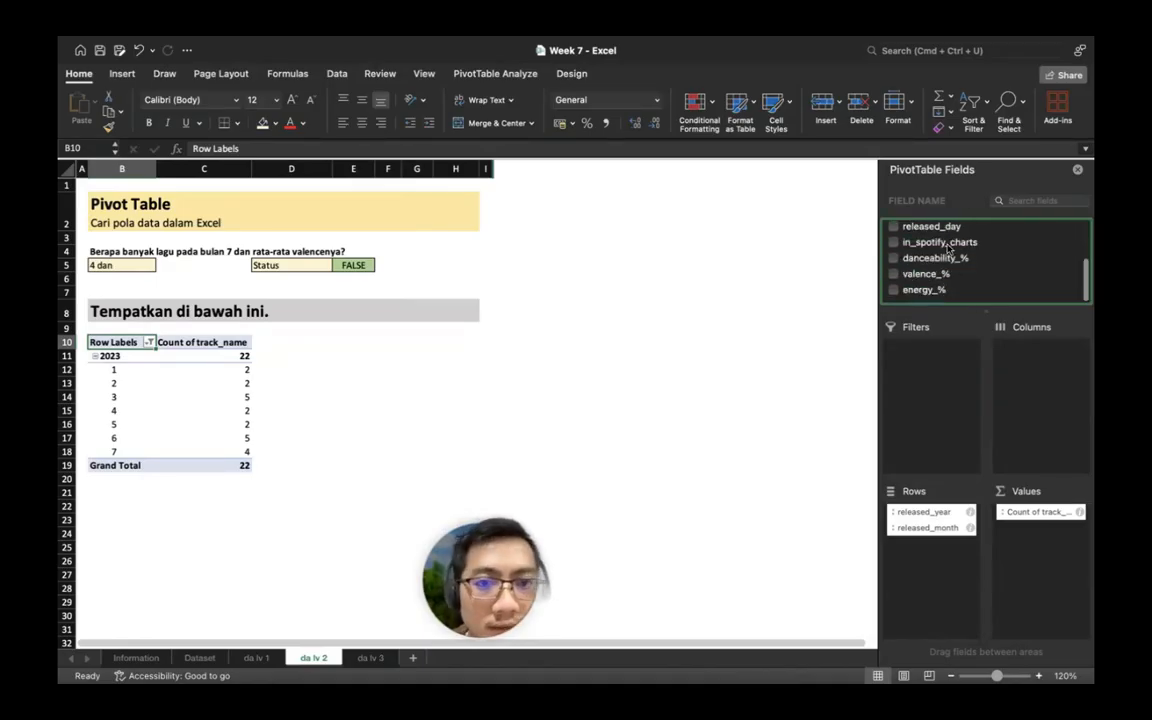
left_click_drag(948, 250, 1030, 542)
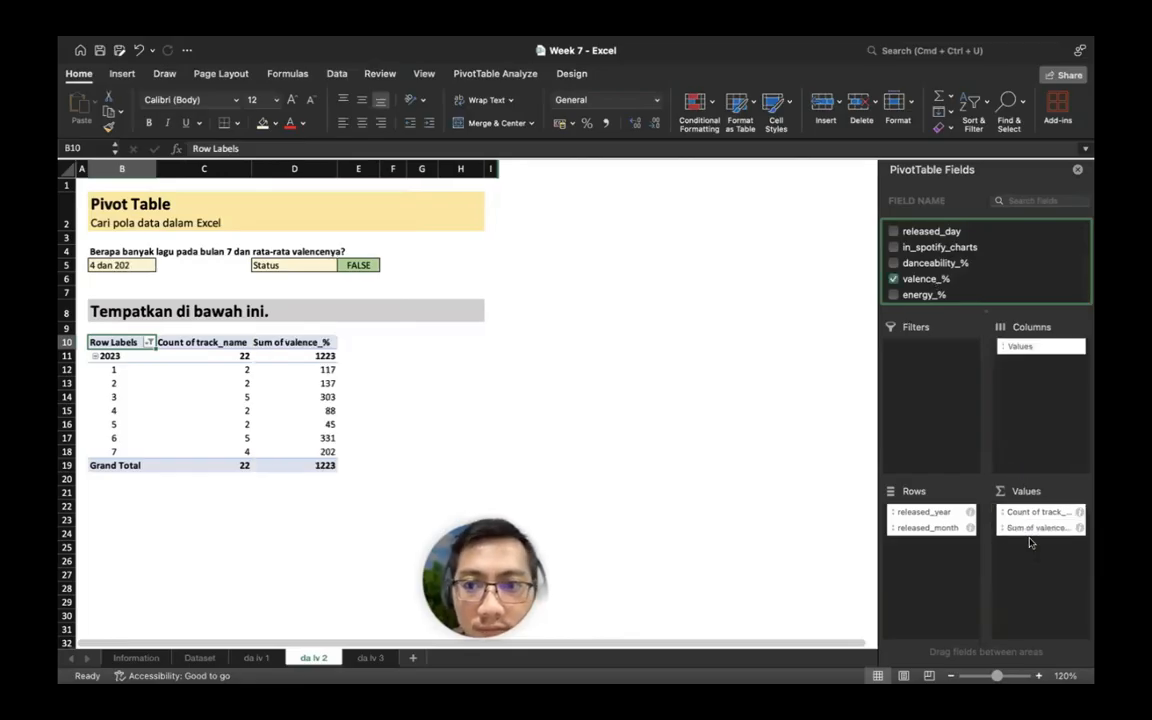
- Summarize the valence_% value field by Average instead of Sum
left_click(1079, 529)
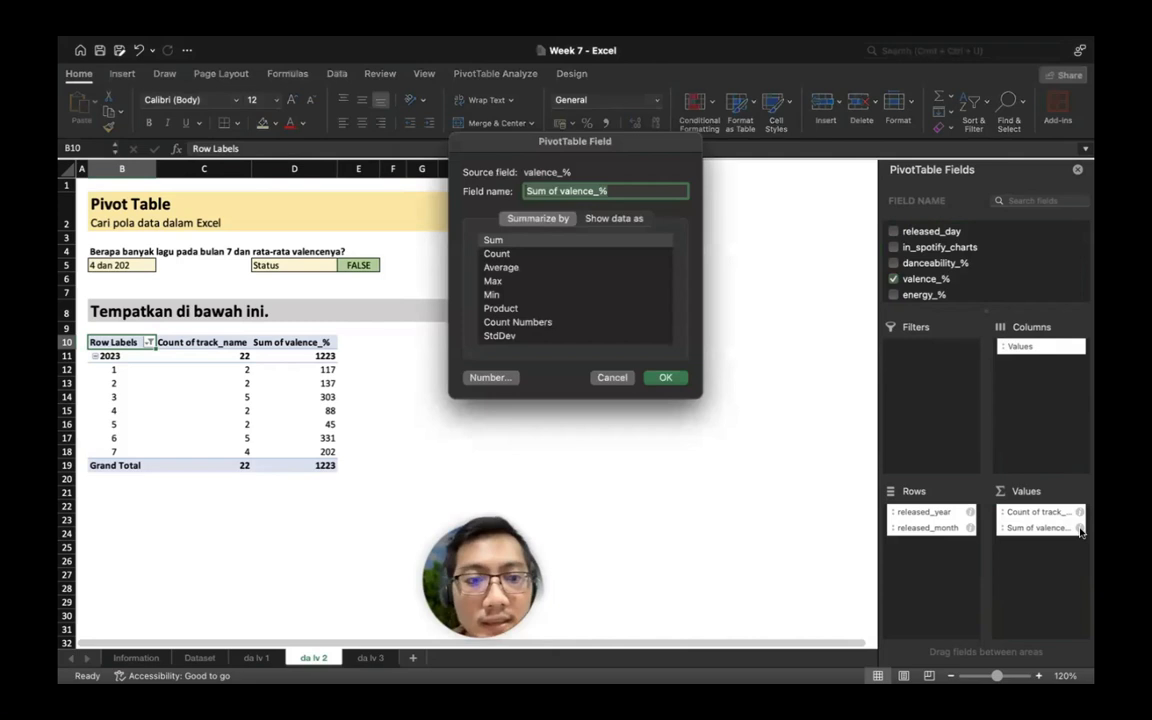
left_click(513, 269)
left_click(660, 377)
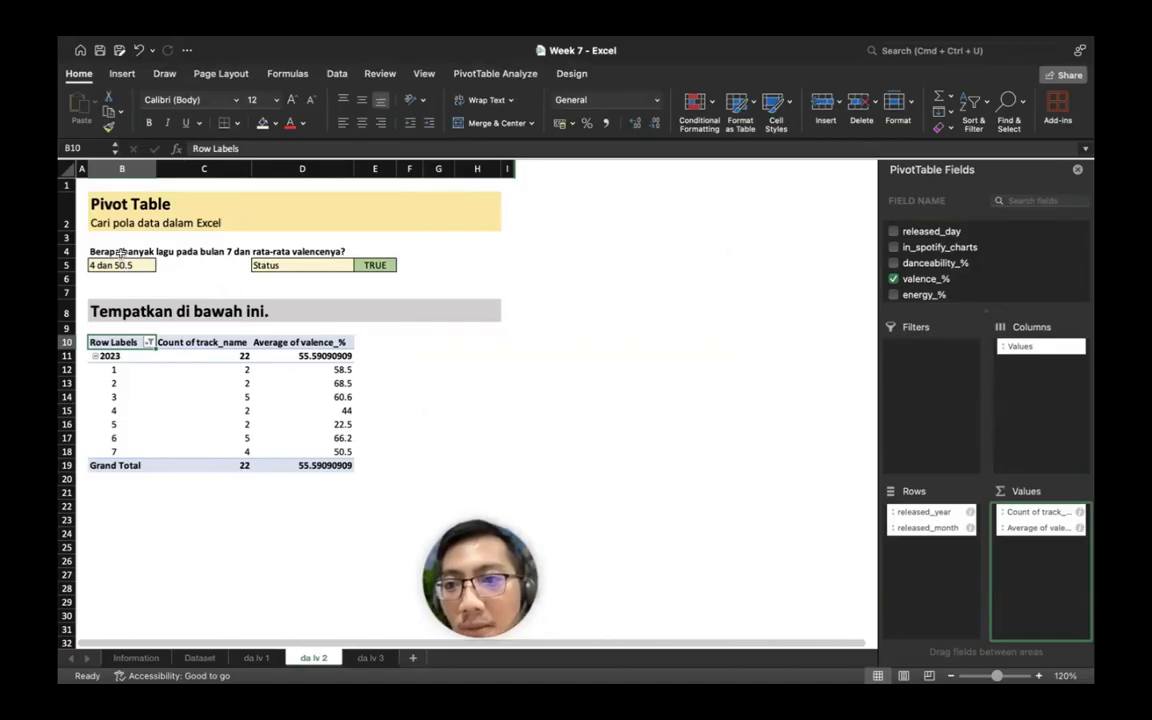
- Revisit the da lv 1 PivotTable, and check the song count and average valence for month 7 of 2023 on da lv 2
left_click(257, 657)
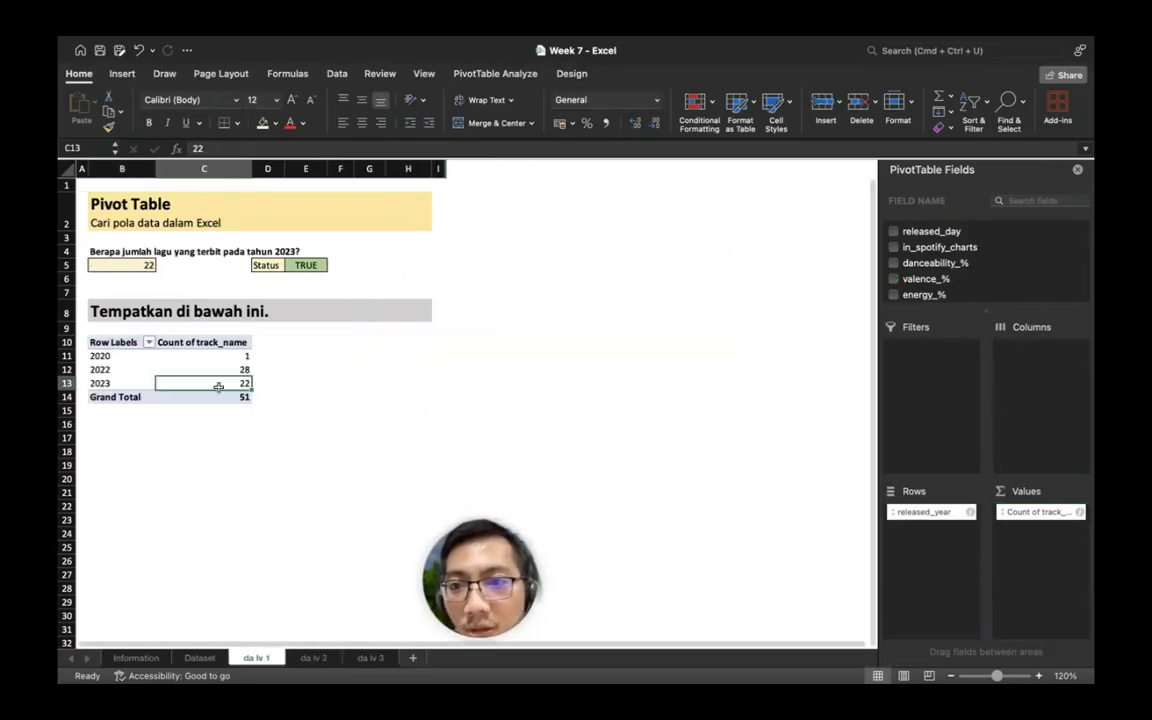
left_click(313, 657)
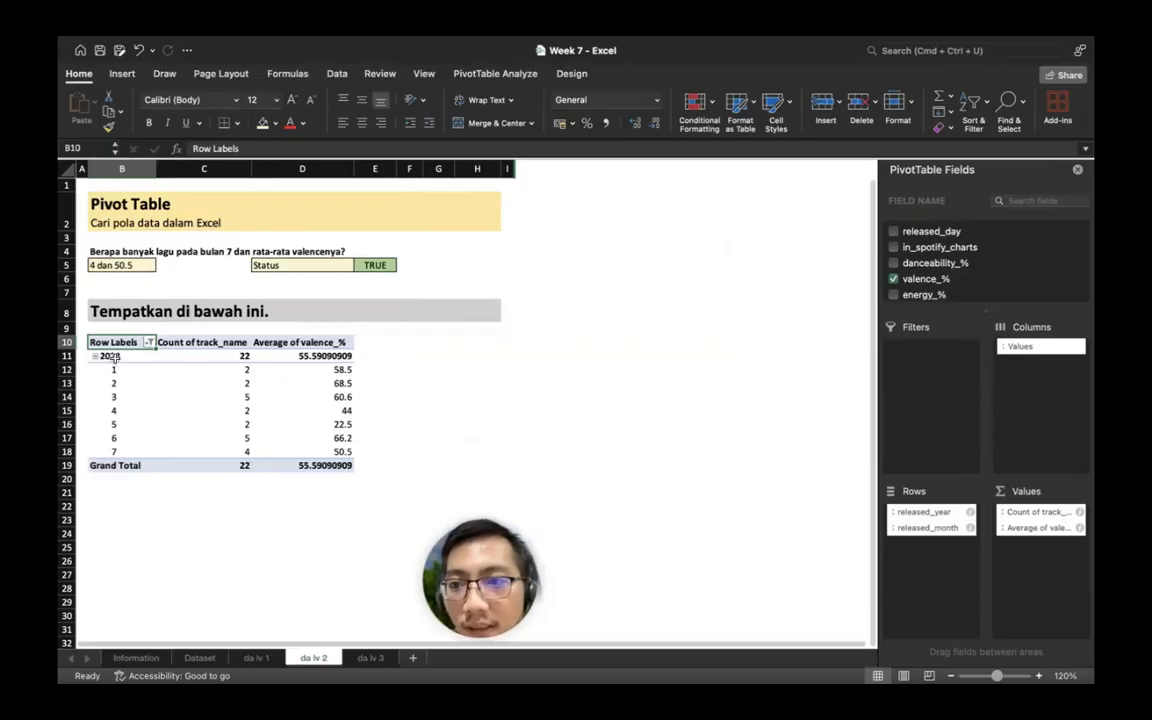
left_click_drag(108, 356, 114, 449)
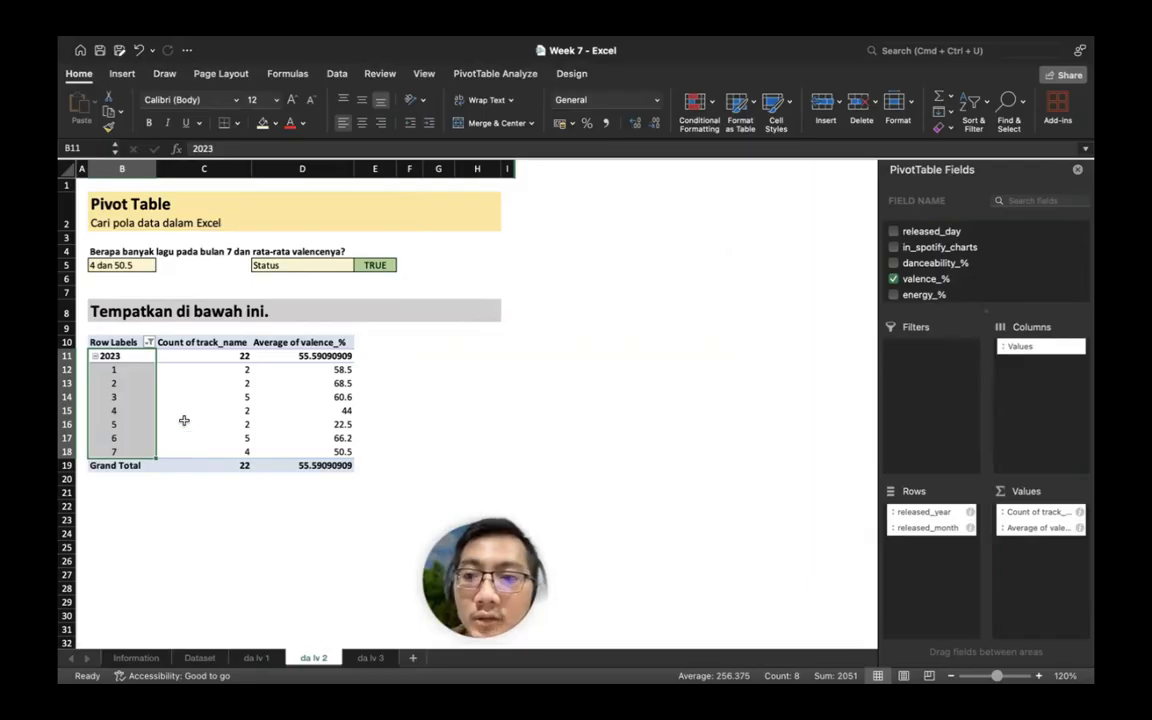
left_click(196, 454)
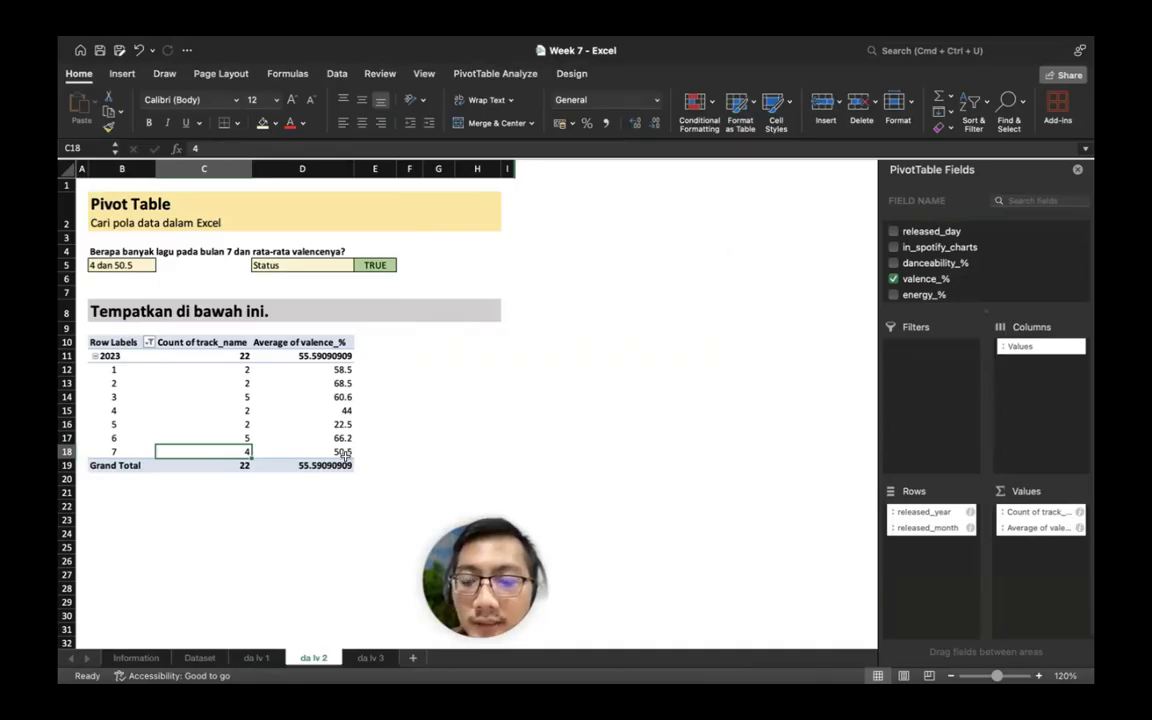
left_click_drag(345, 452, 208, 454)
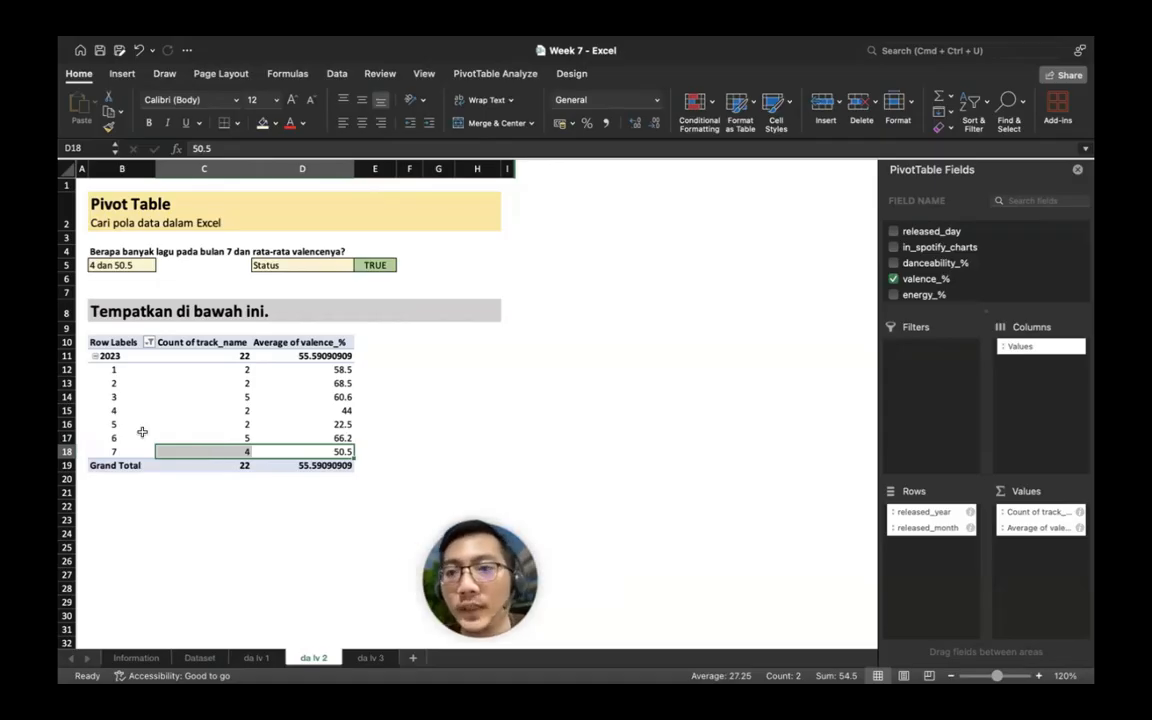
- On the da lv 3 sheet, set the PivotTable rows to released_year with in_spotify_charts beneath it
key("ctrl+Page_Down")
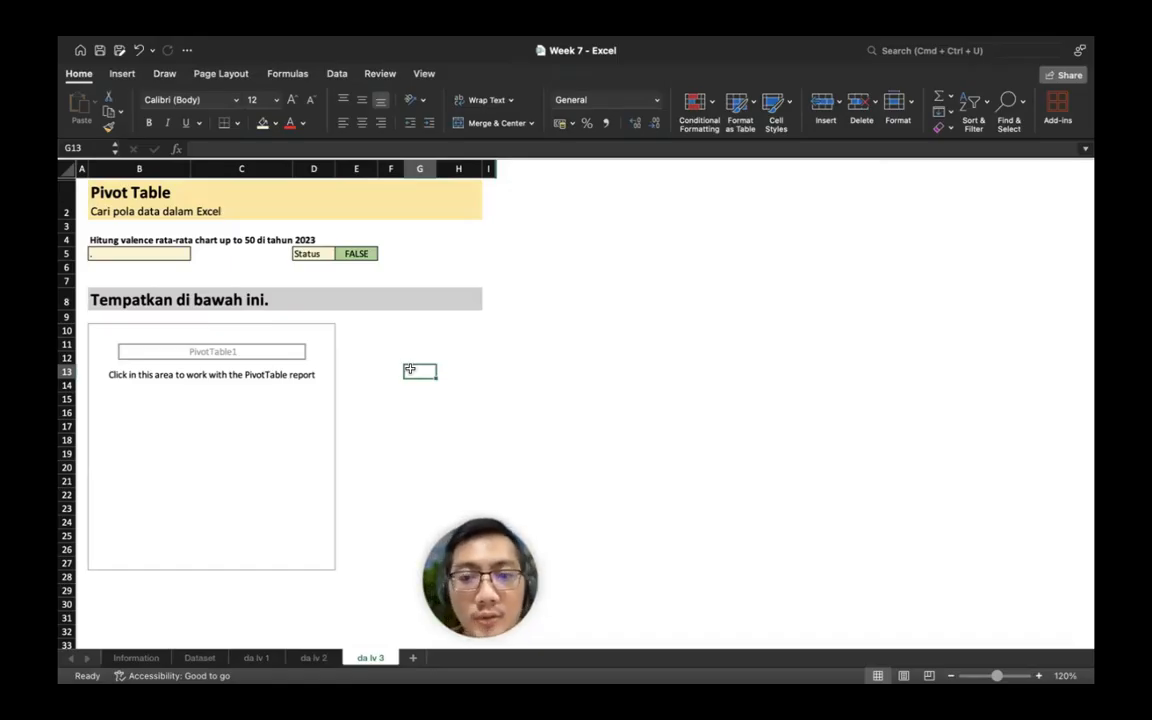
left_click(265, 370)
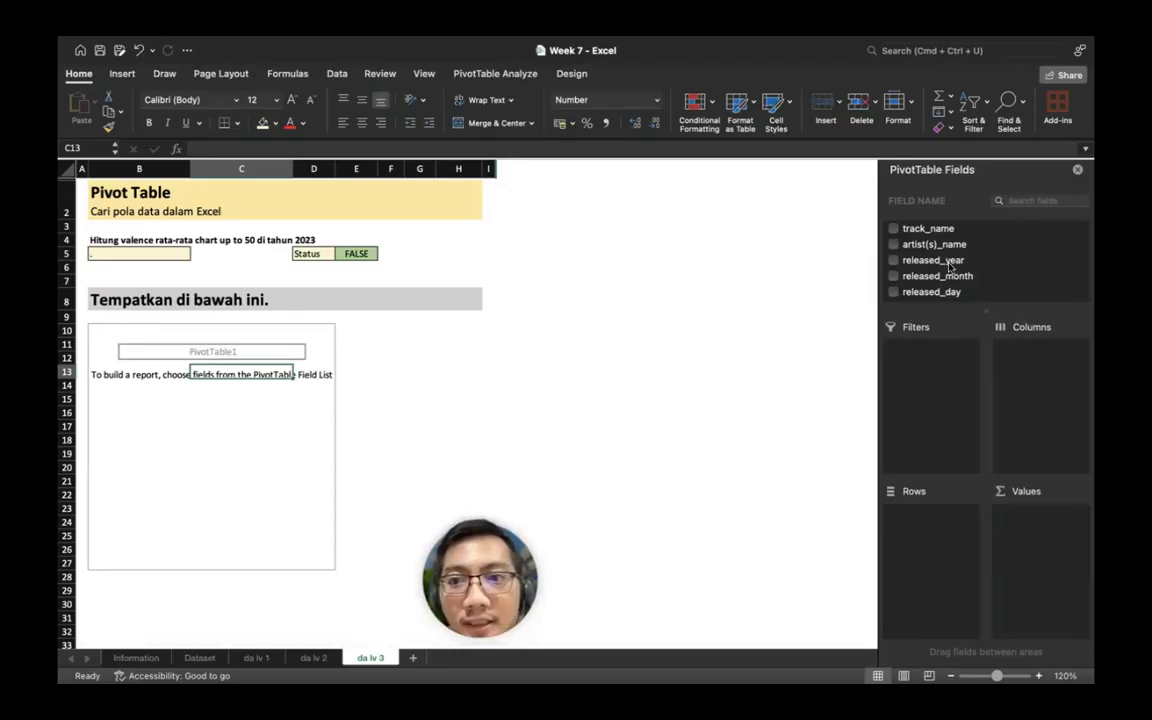
left_click_drag(950, 266, 950, 537)
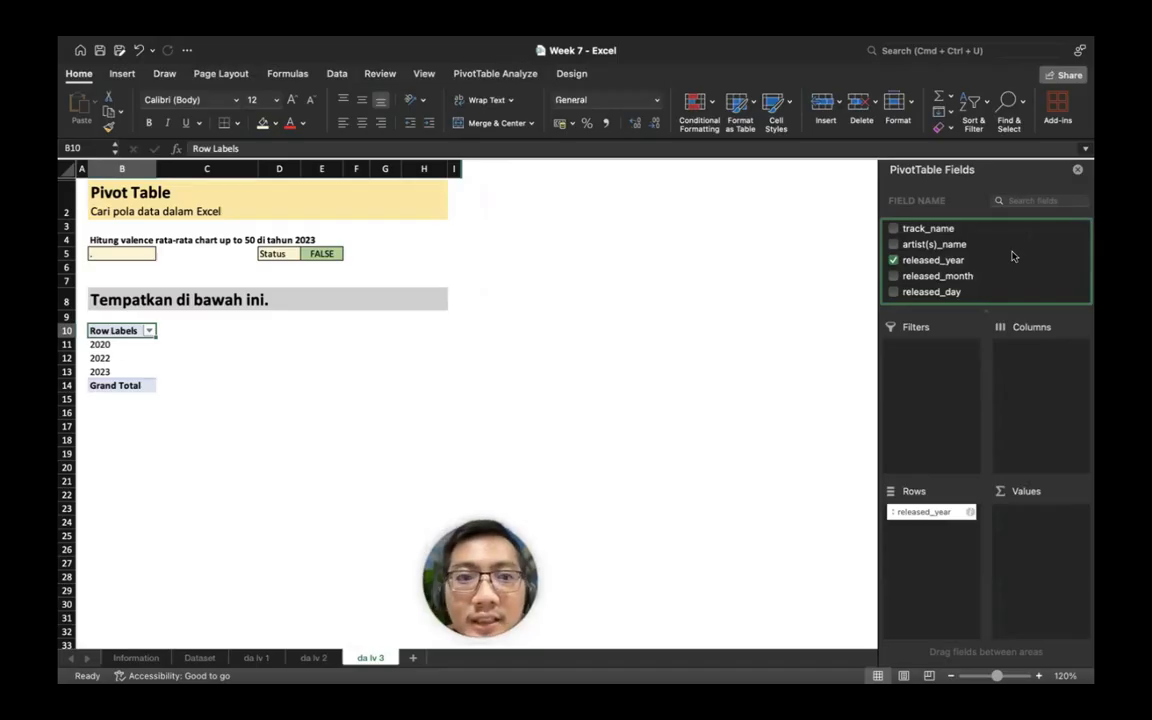
scroll(1011, 255, "down", 3)
left_click_drag(972, 260, 937, 566)
- Add valence_% to the da lv 3 PivotTable values and summarize it by Average
scroll(986, 283, "down", 1)
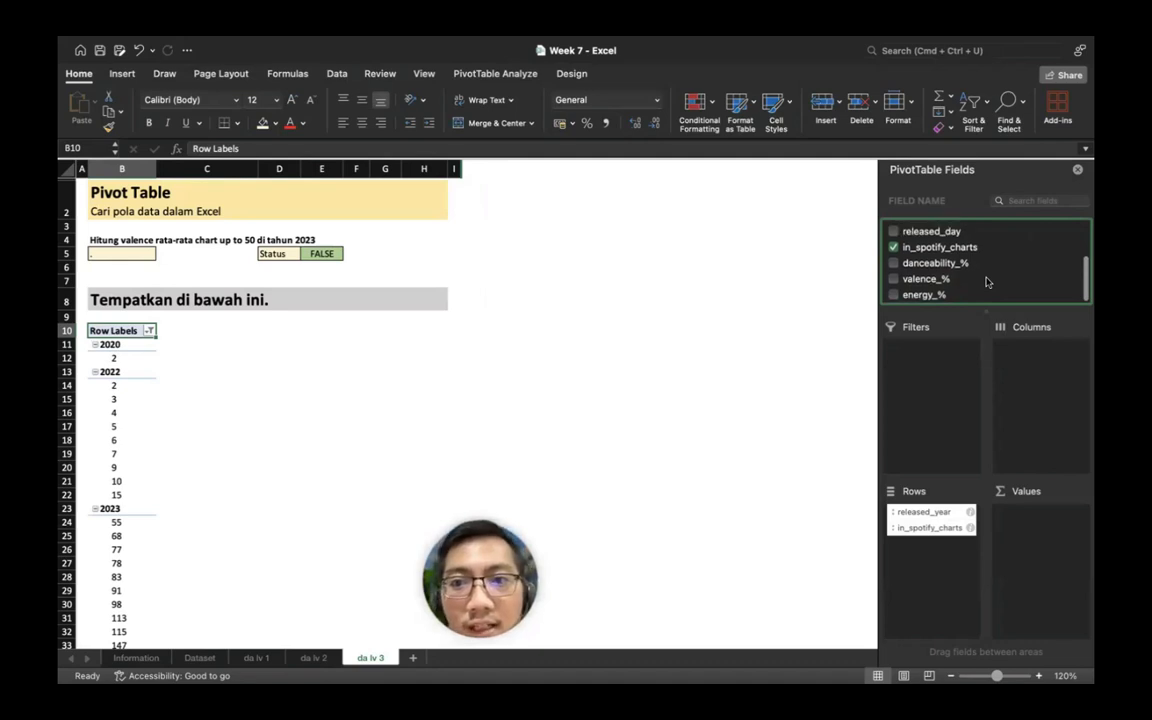
left_click_drag(986, 282, 1064, 524)
left_click(1080, 512)
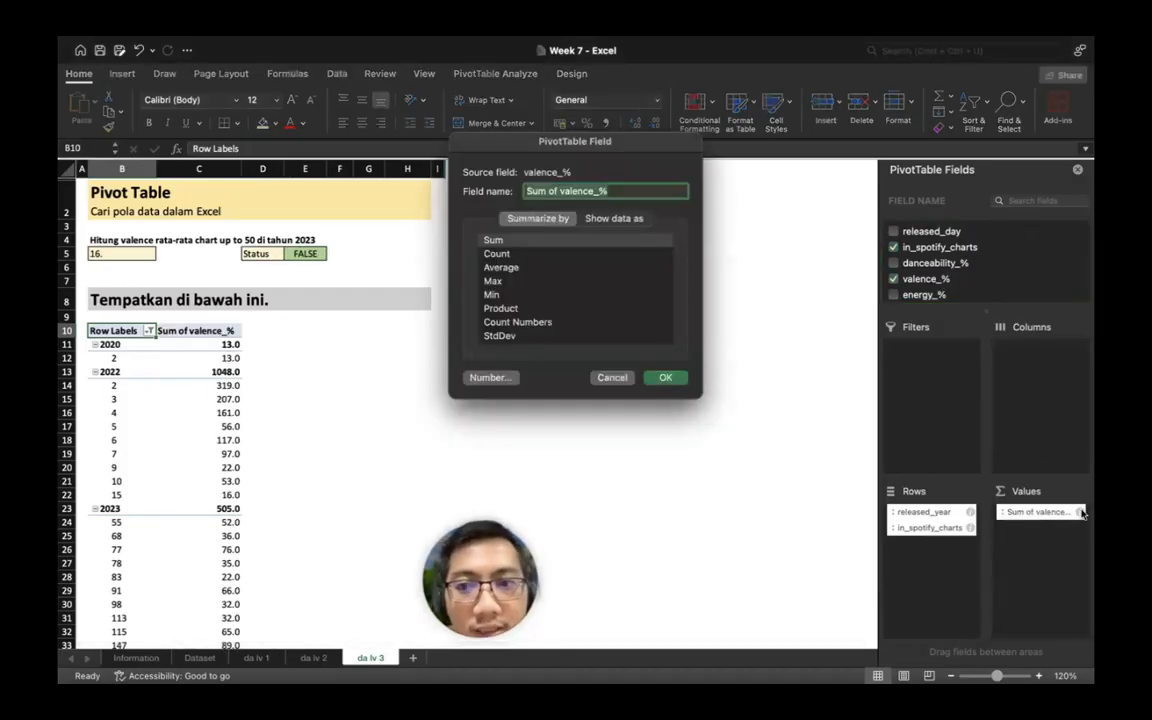
left_click(502, 268)
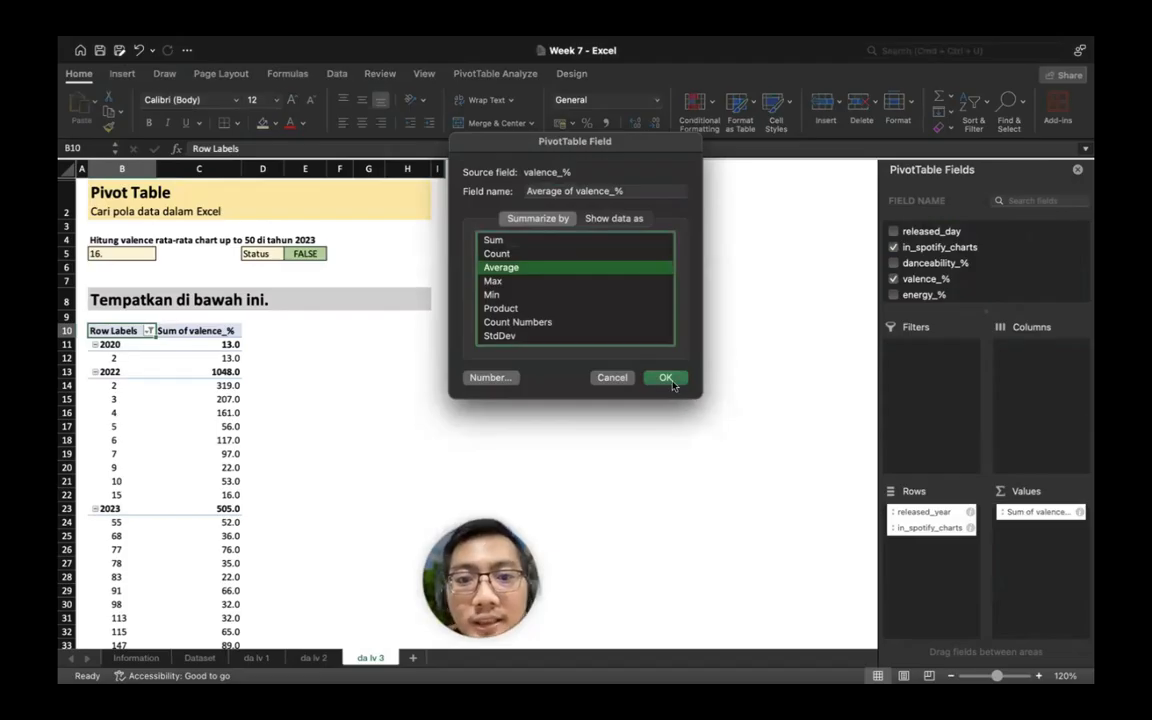
left_click(666, 378)
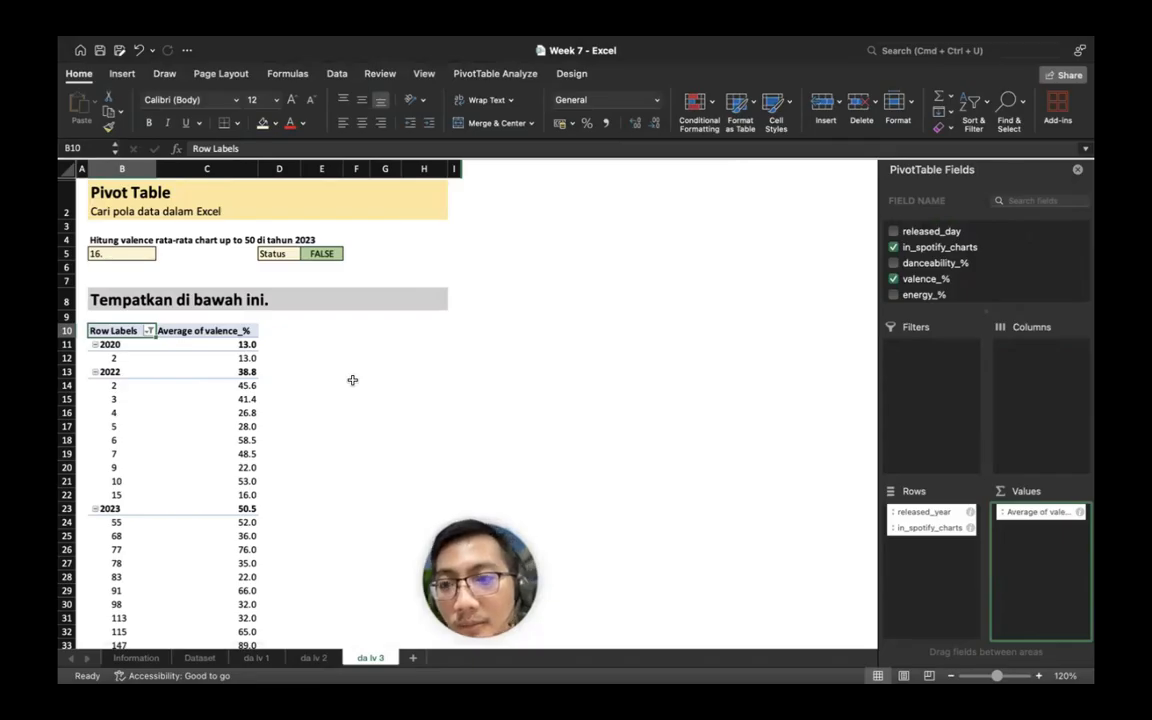
- Filter the da lv 3 PivotTable rows to released_year 2023 only by excluding 2020 and 2022, and check the grand total's average valence
left_click(150, 331)
left_click(196, 541)
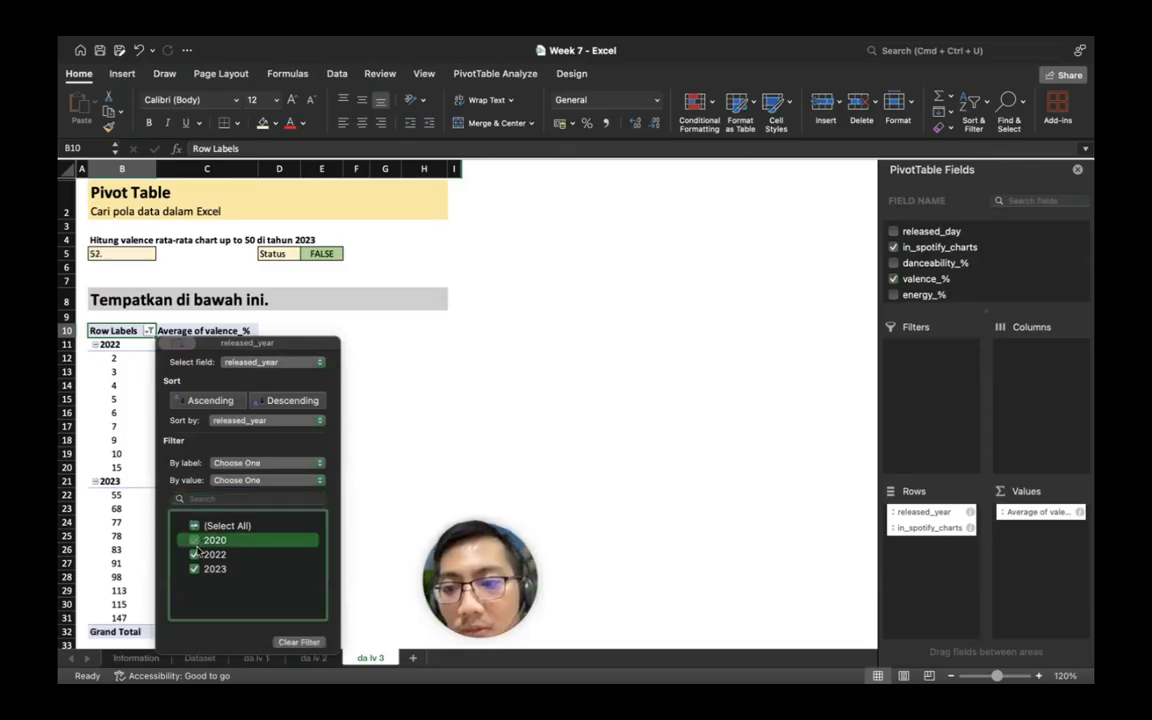
left_click(194, 554)
left_click(427, 381)
left_click(398, 423)
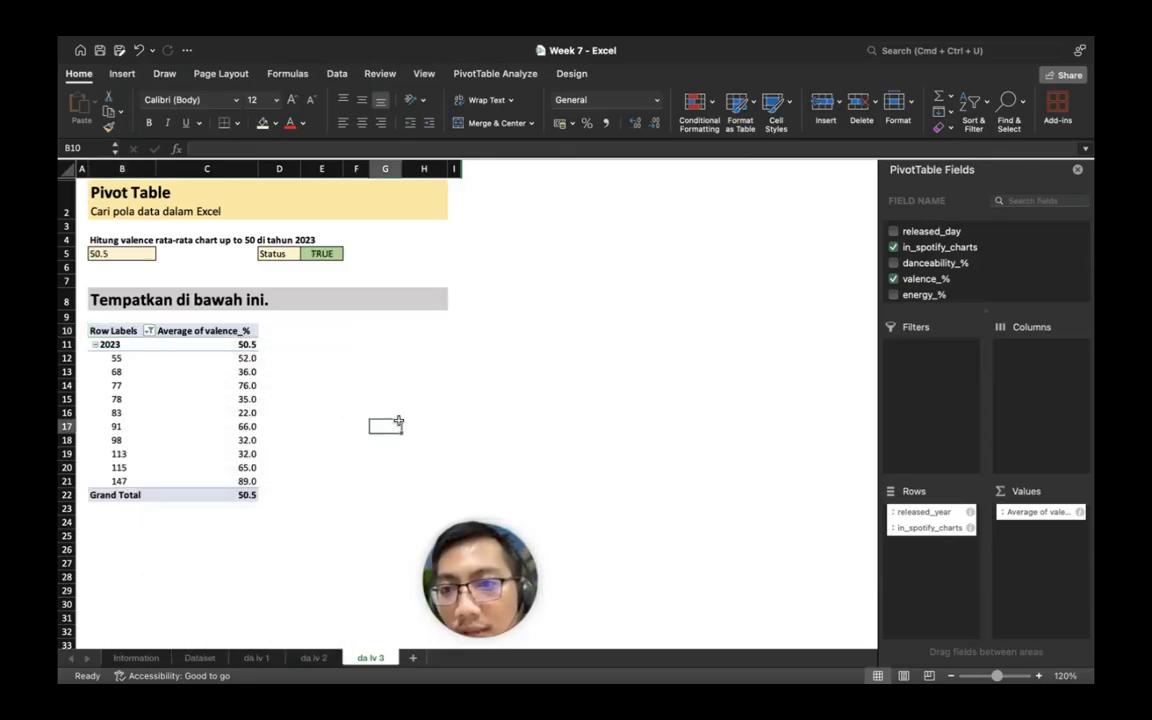
left_click(235, 494)
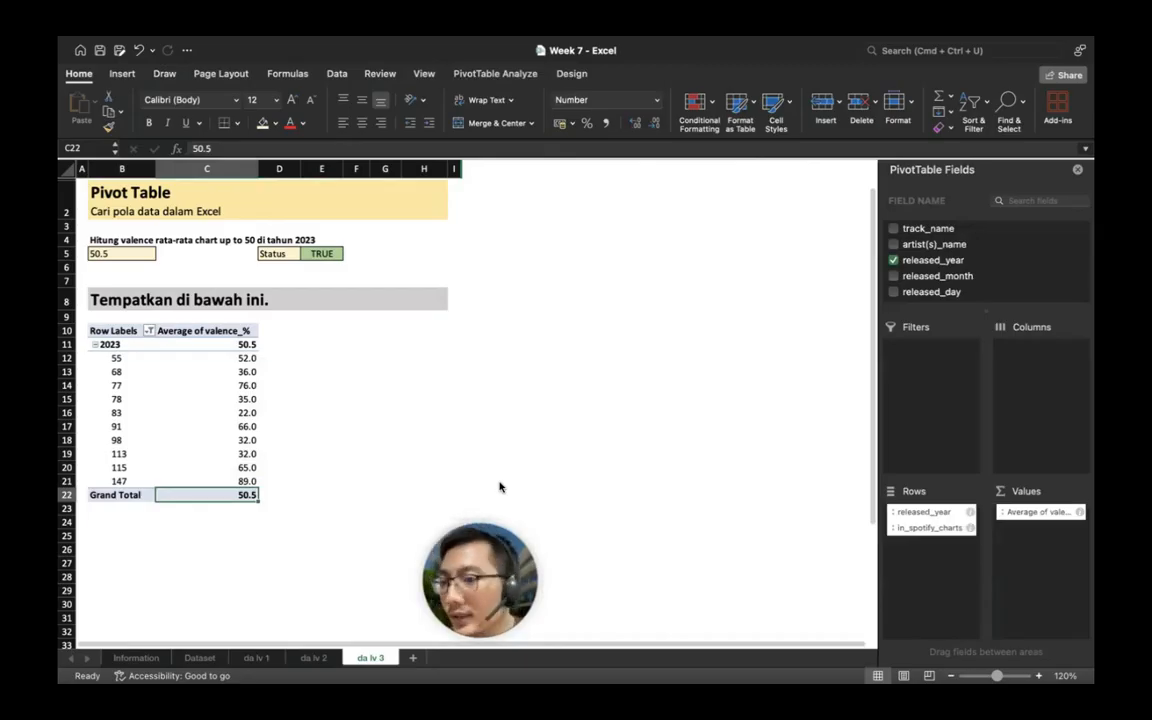